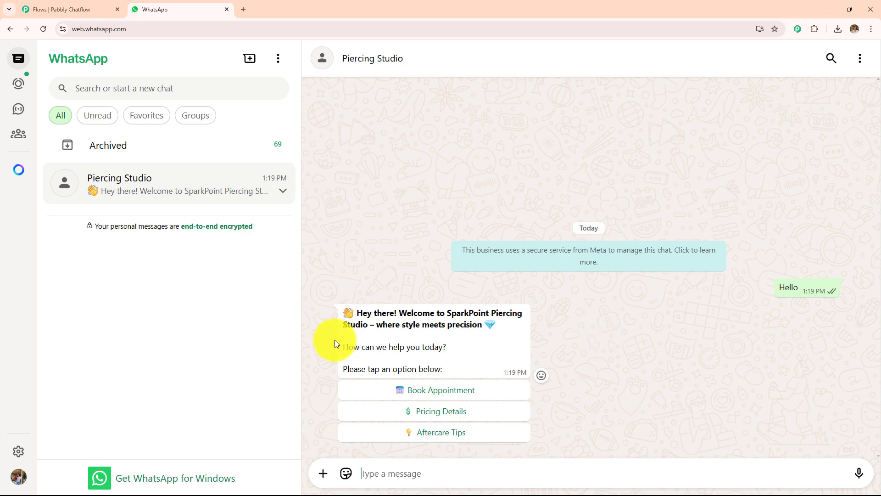
Step: Choose Book Appointment in the Piercing Studio chat, select Belly as the piercing type, and open the Calendly booking link
left_click_drag(335, 344, 542, 350)
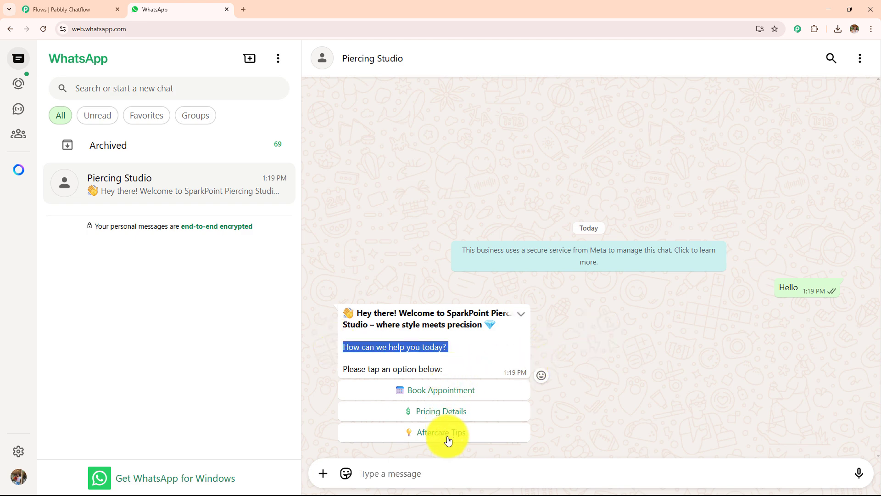
left_click(450, 389)
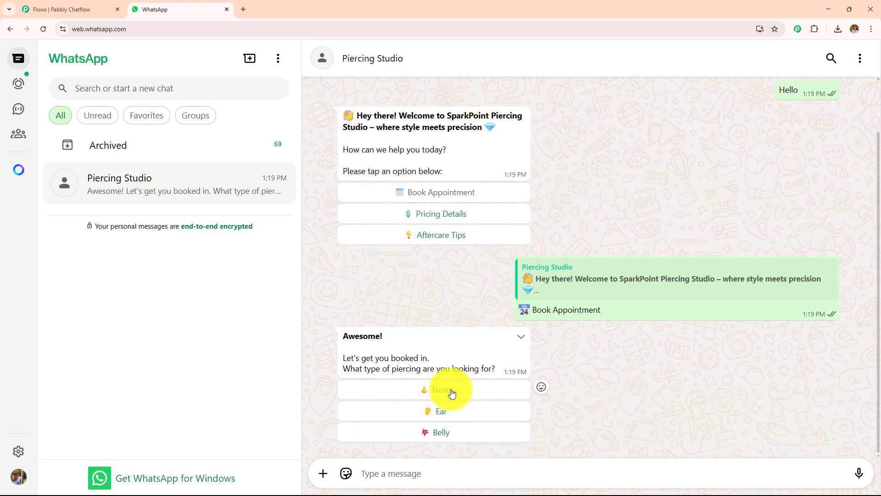
left_click(433, 435)
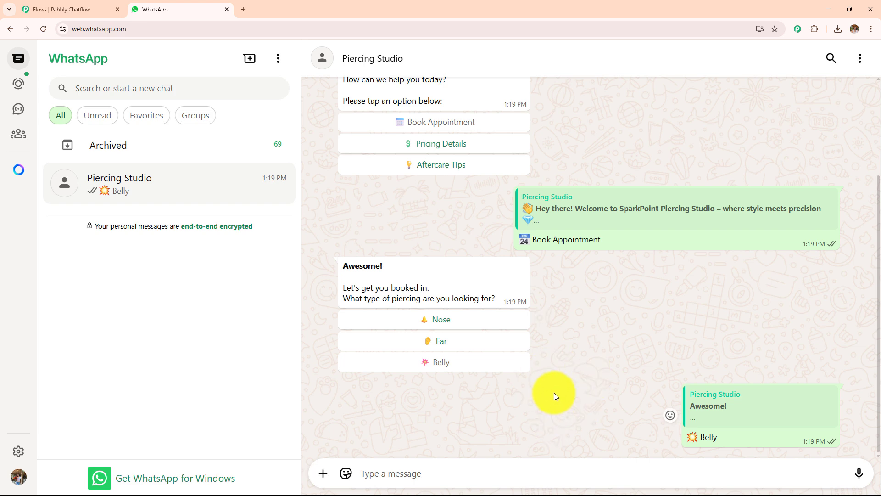
left_click(433, 438)
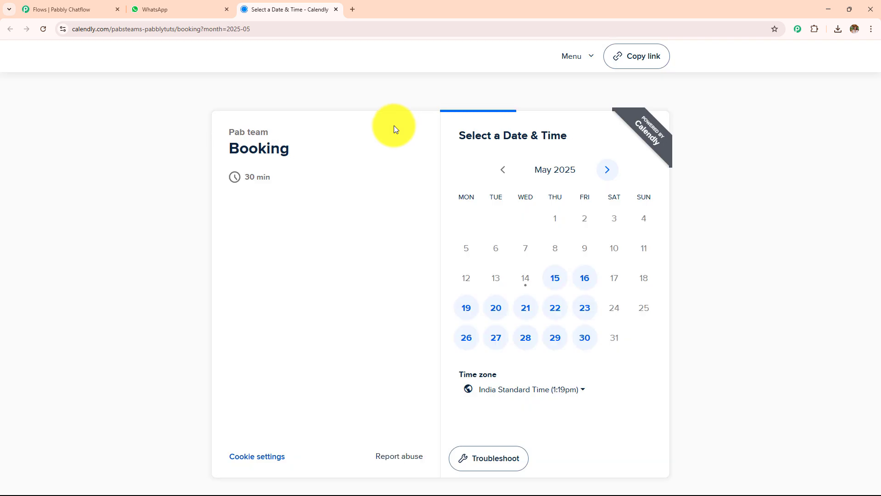
Step: Return to the WhatsApp chat and request Pricing Details from the welcome message
left_click(172, 10)
scroll(440, 258, "up", 3)
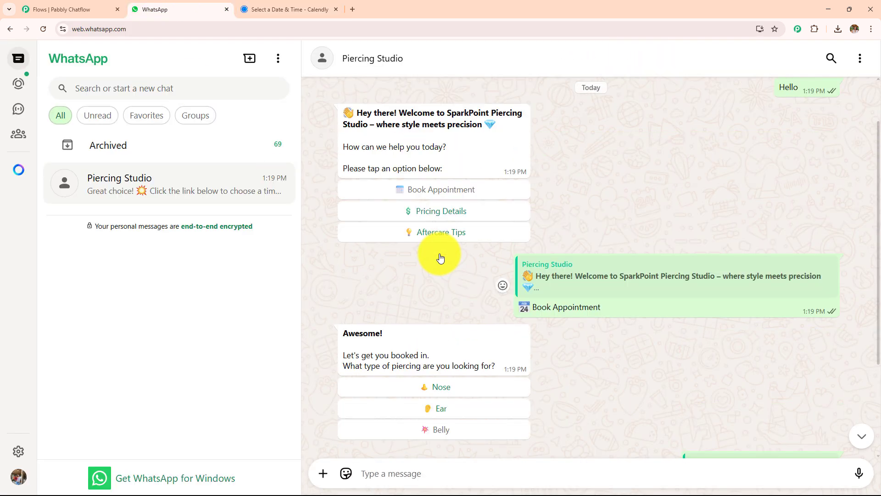
left_click(439, 211)
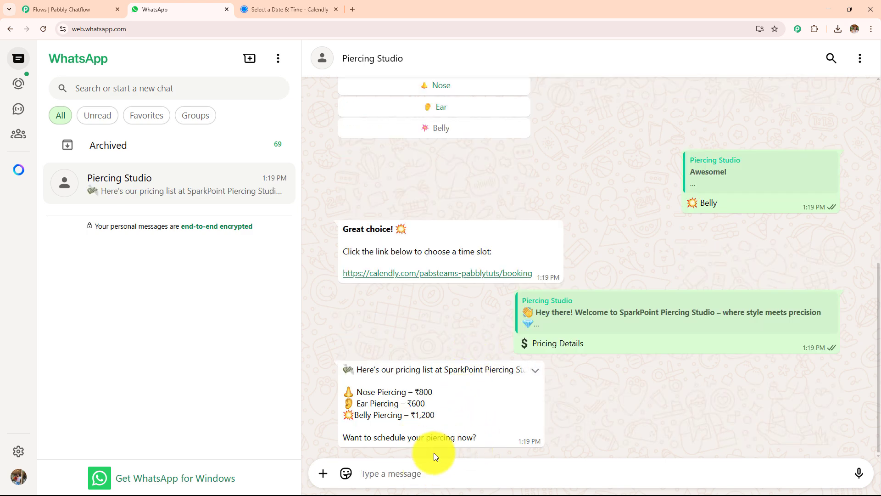
Step: Reply to the price list with "Nose Piercing – ₹800" and choose Nose as the piercing type
left_click(453, 464)
type("Nose Piercing – ₹800")
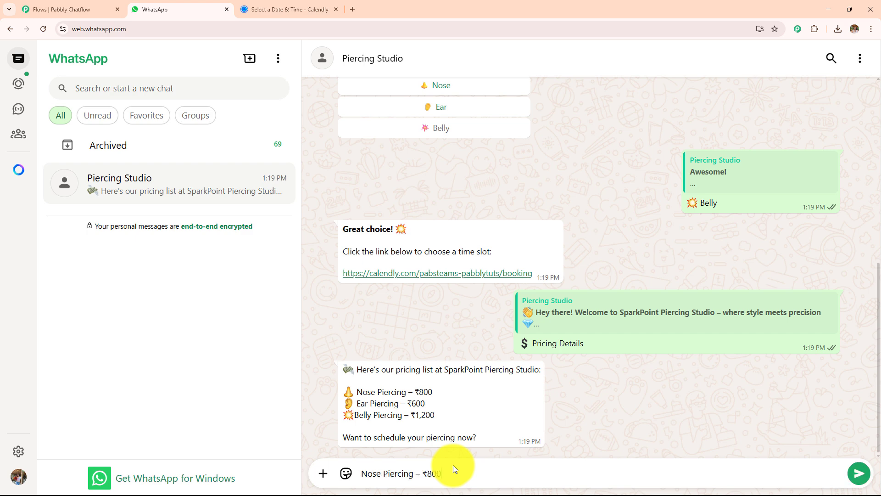
key("Return")
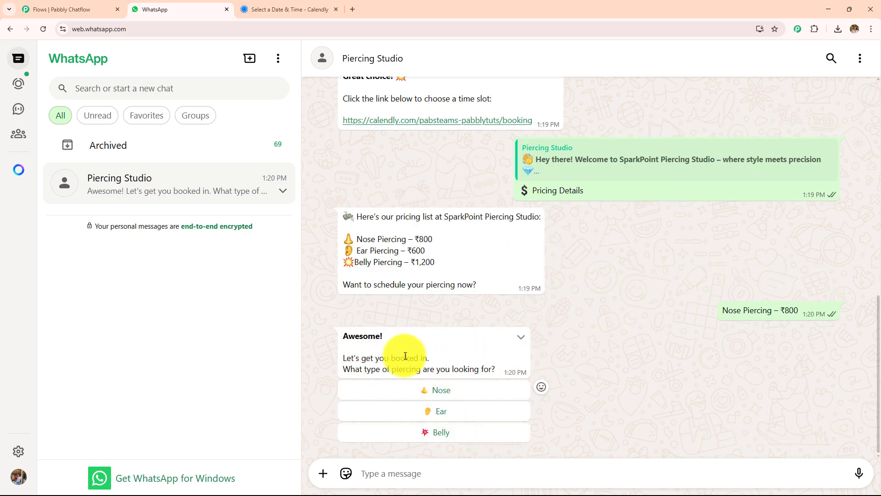
left_click(447, 393)
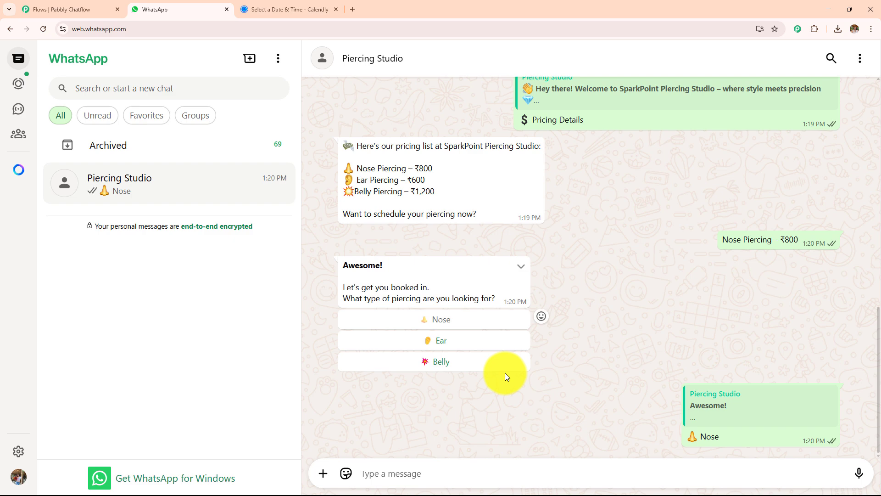
Step: Request Aftercare Tips from the welcome message and answer Yes to receiving the full guide
scroll(505, 373, "up", 10)
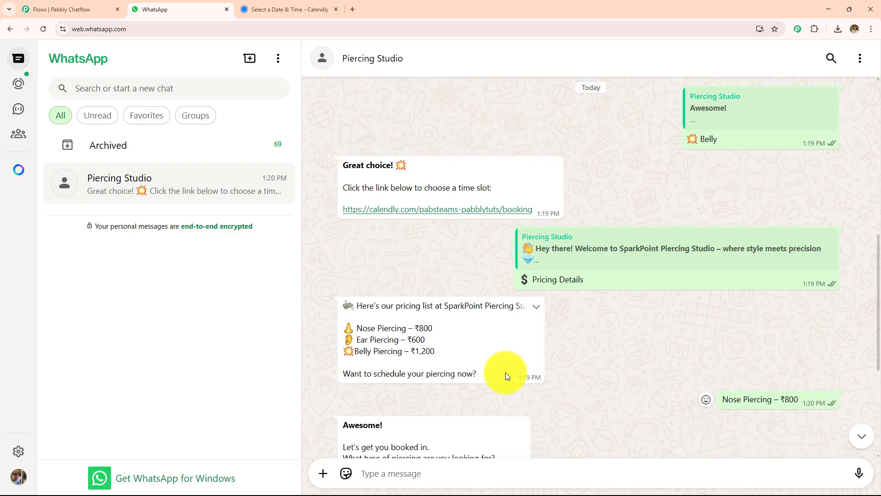
scroll(506, 373, "up", 3)
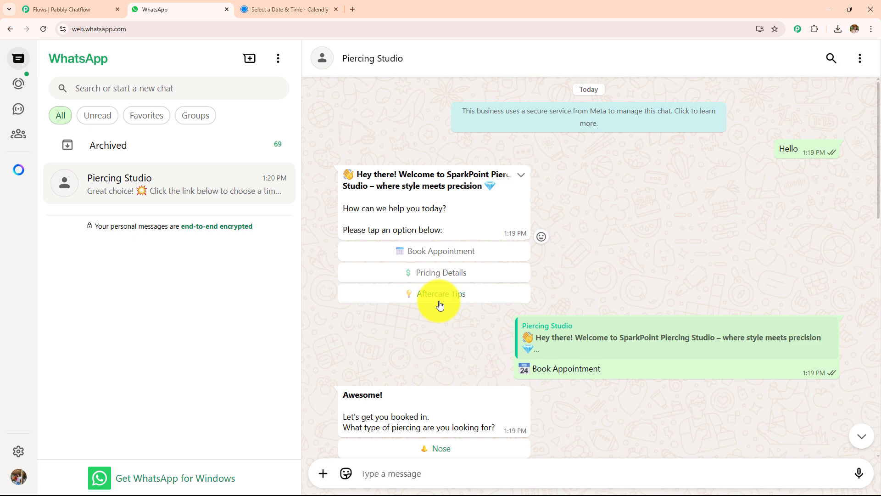
left_click(438, 296)
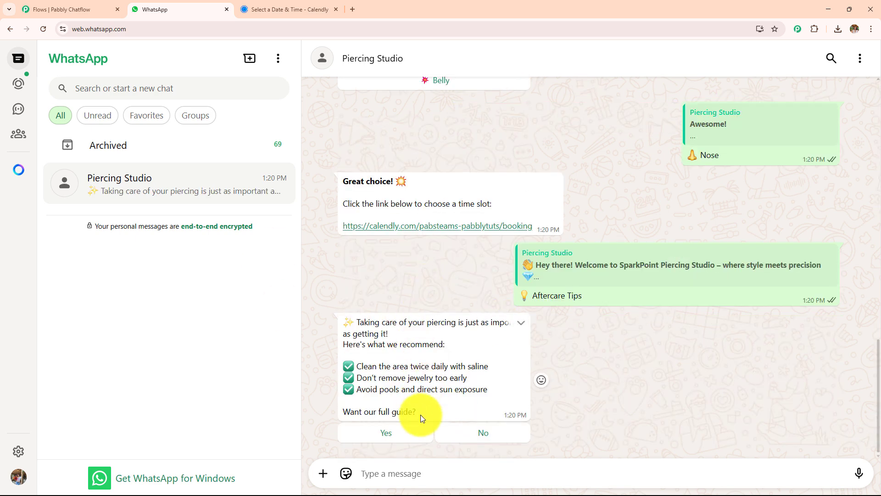
left_click_drag(421, 415, 342, 412)
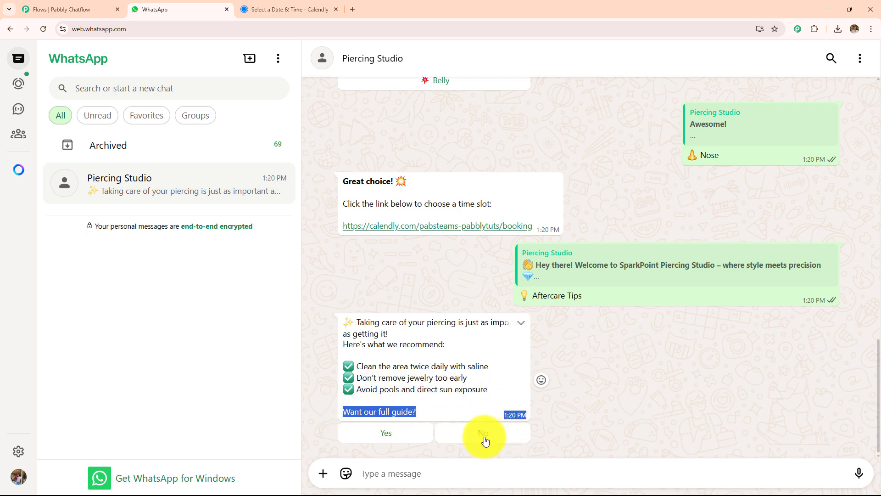
left_click(391, 438)
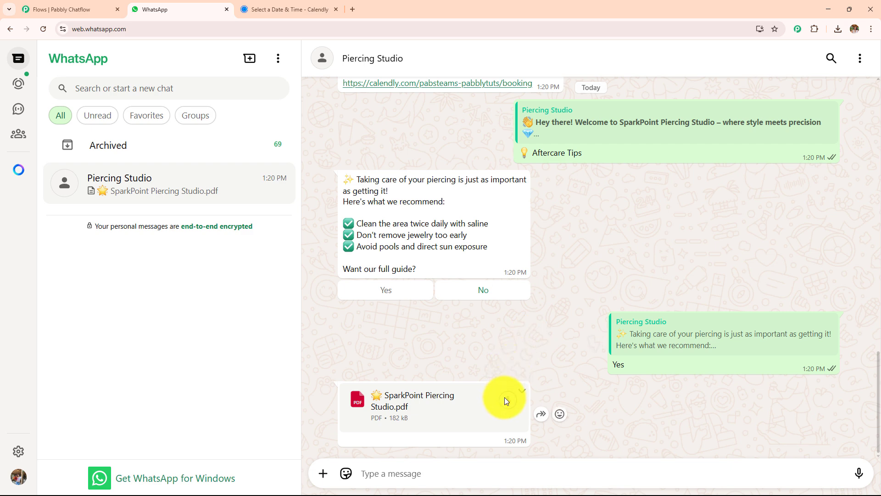
Step: Download the SparkPoint Piercing Studio.pdf received in the chat and open it in the browser
left_click(506, 400)
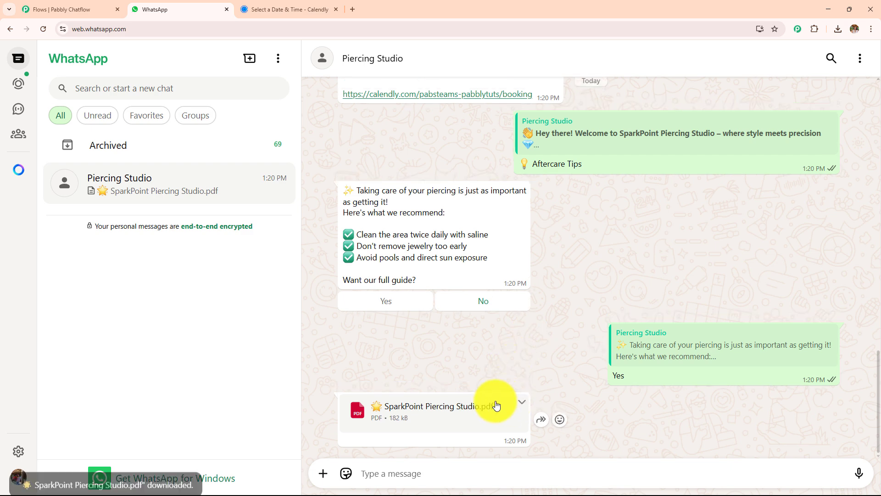
left_click(838, 32)
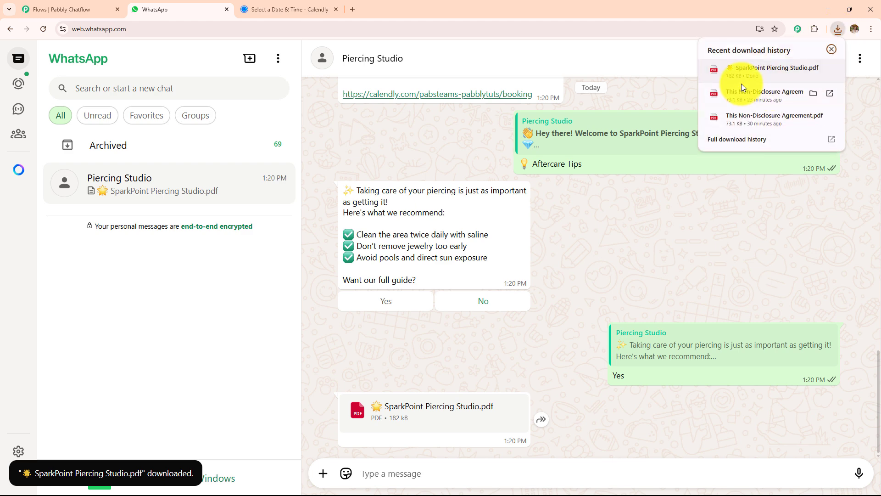
left_click(739, 73)
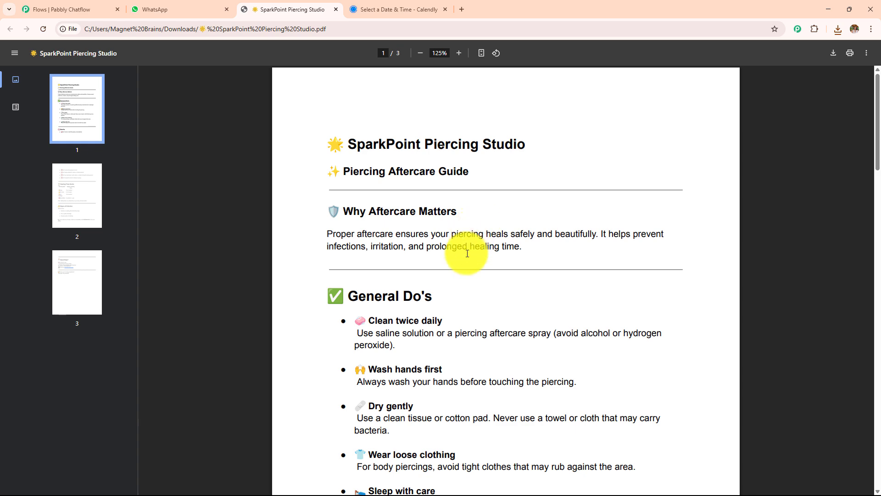
Step: Read through all three pages of the Piercing Aftercare Guide, from the General Do's to the Need Help section
scroll(446, 240, "down", 2)
scroll(445, 240, "down", 2)
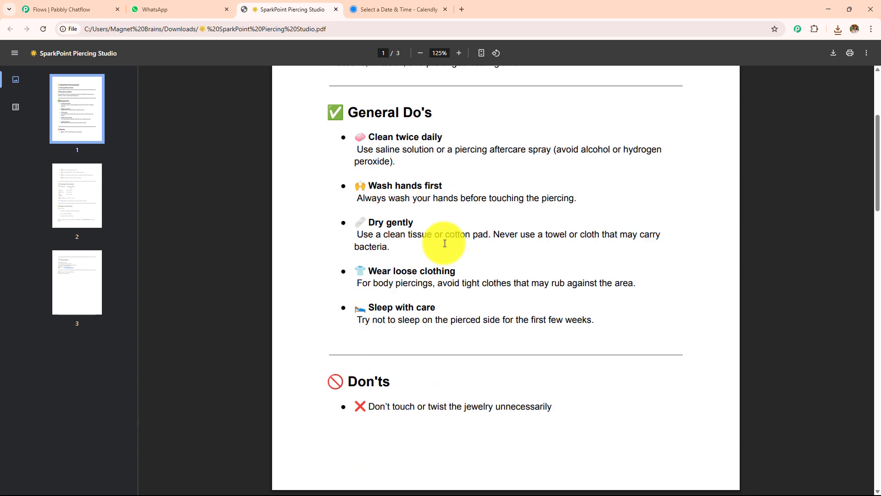
scroll(443, 251, "down", 12)
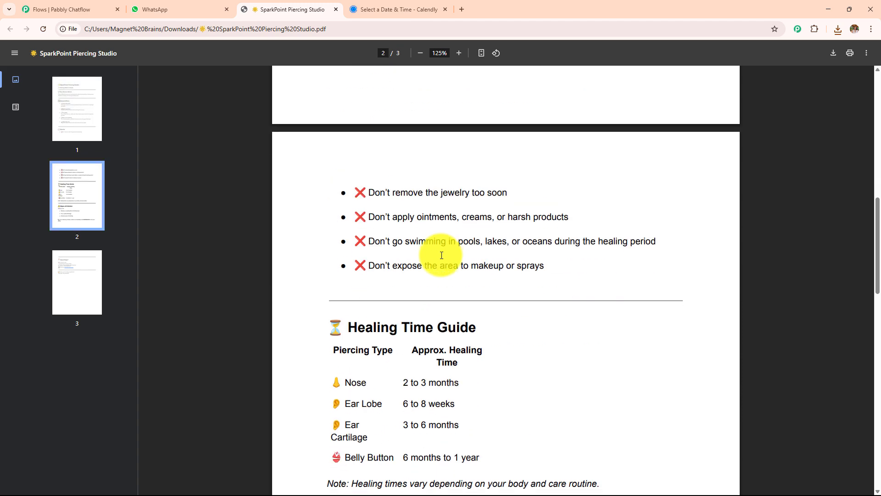
scroll(440, 257, "down", 6)
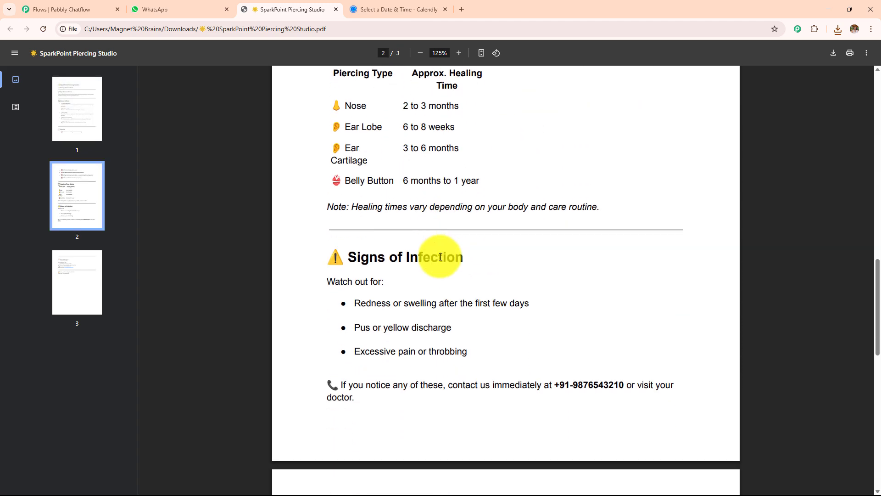
scroll(441, 257, "down", 4)
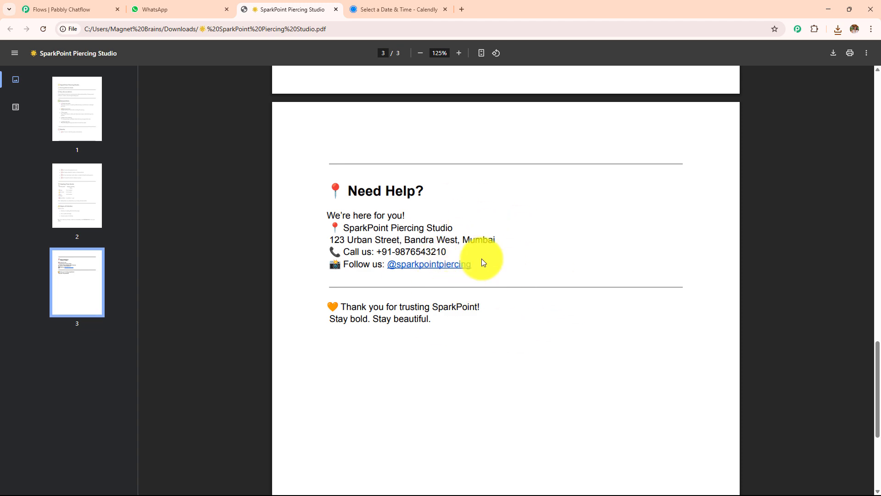
scroll(457, 292, "up", 16)
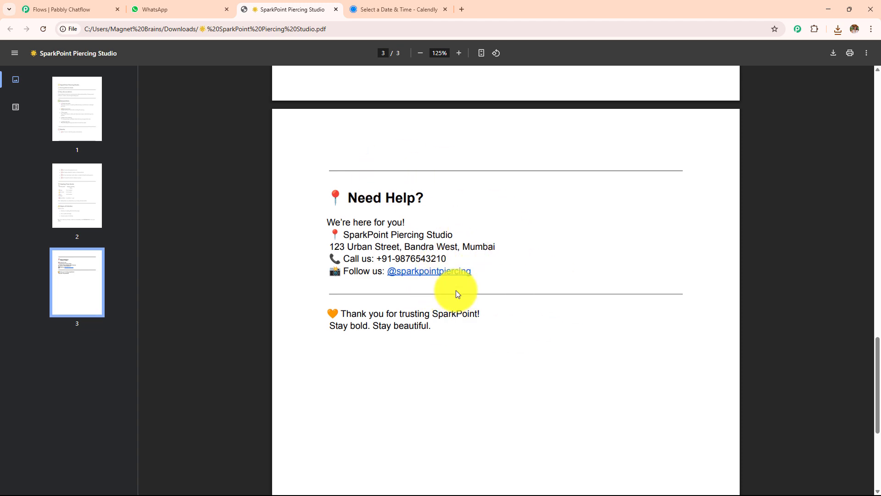
scroll(456, 290, "up", 6)
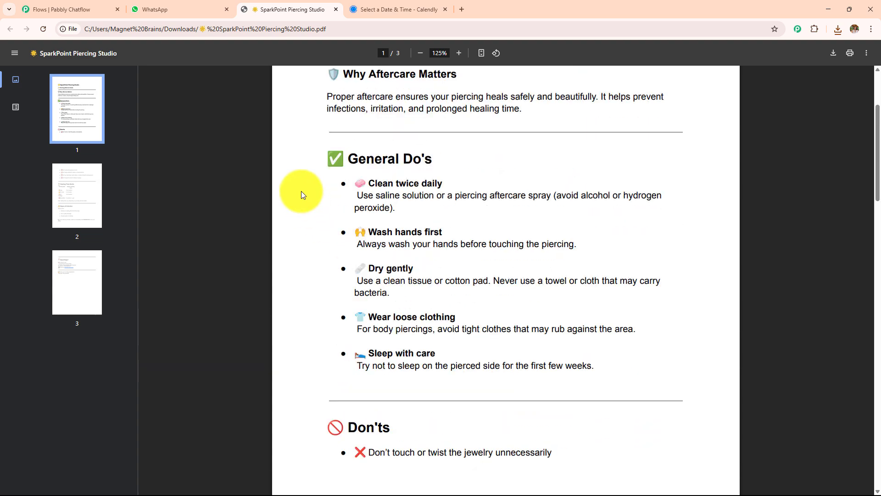
Step: Return to the WhatsApp chat and review the bot conversation, including the booking, pricing and aftercare replies
left_click(211, 9)
scroll(553, 287, "up", 6)
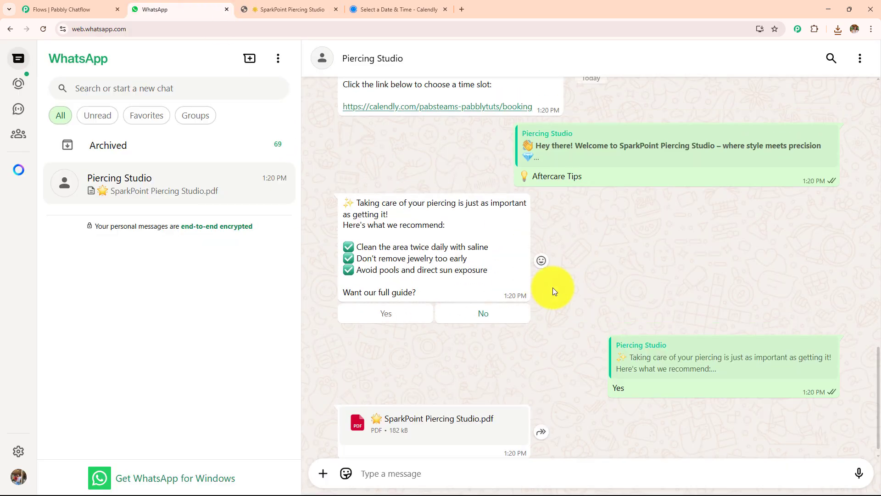
scroll(552, 287, "up", 15)
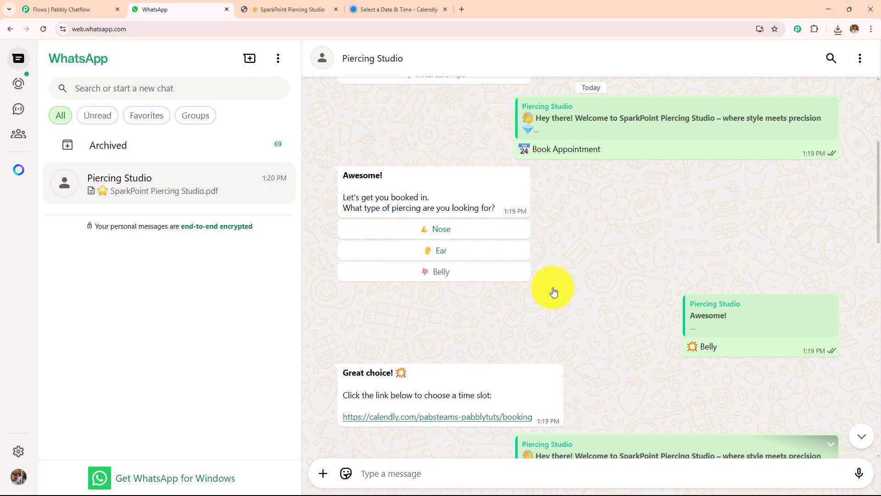
scroll(553, 291, "up", 1)
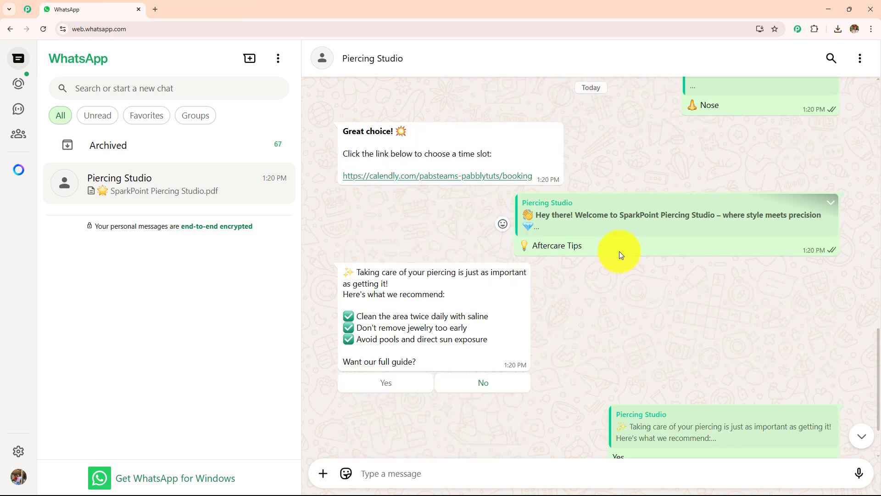
scroll(618, 251, "down", 2)
scroll(619, 251, "up", 20)
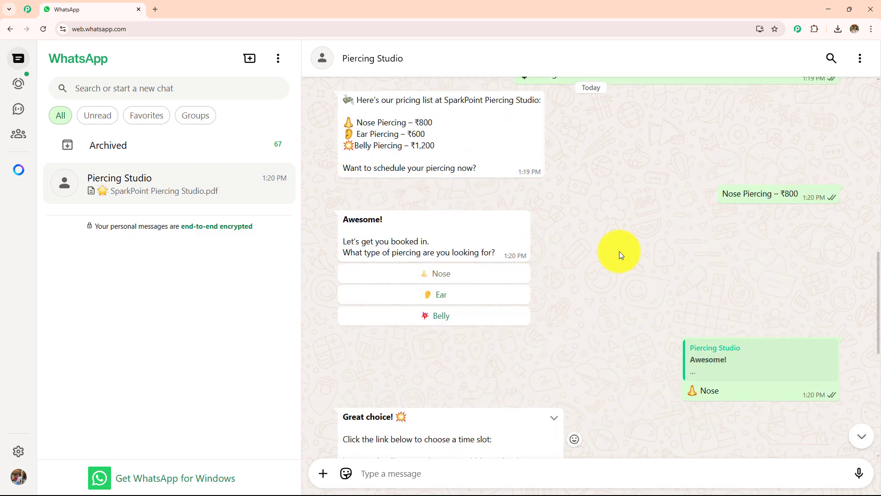
scroll(618, 251, "up", 5)
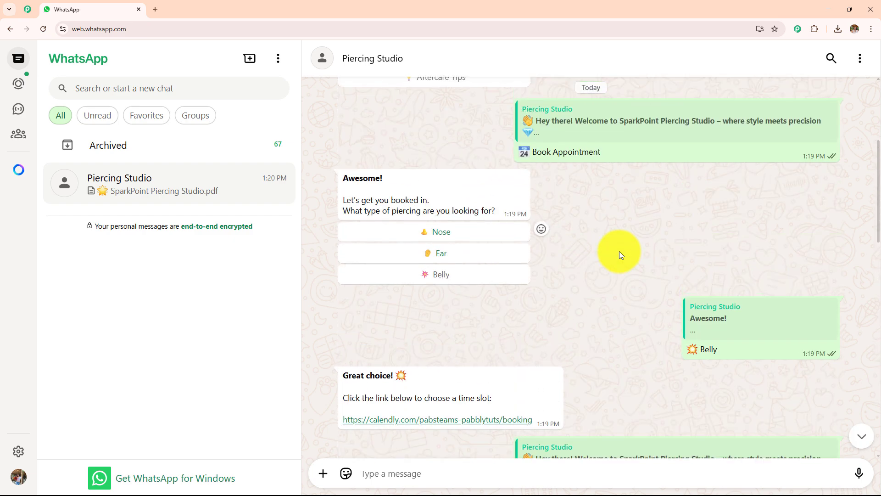
scroll(619, 252, "up", 3)
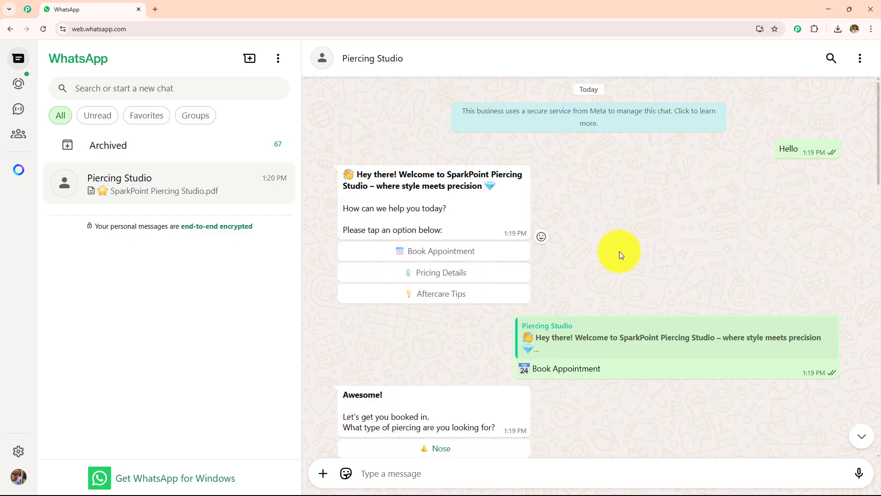
scroll(619, 251, "down", 6)
scroll(619, 252, "down", 3)
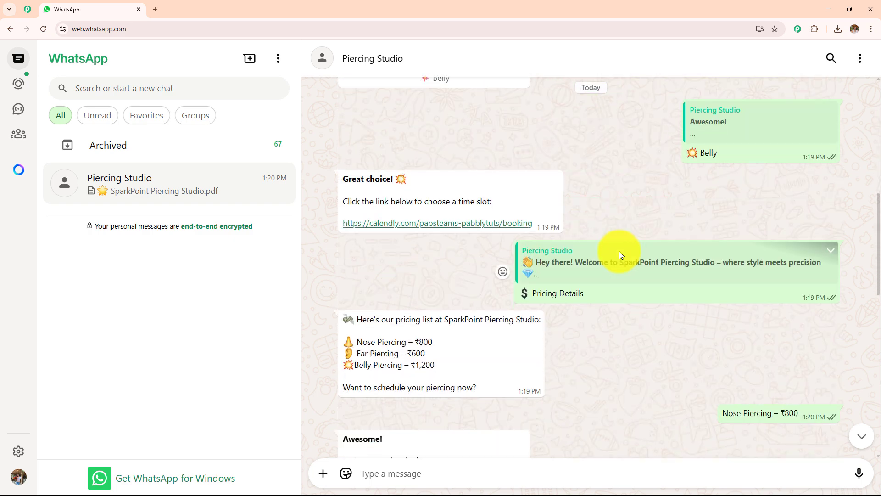
scroll(618, 252, "down", 4)
scroll(620, 256, "down", 8)
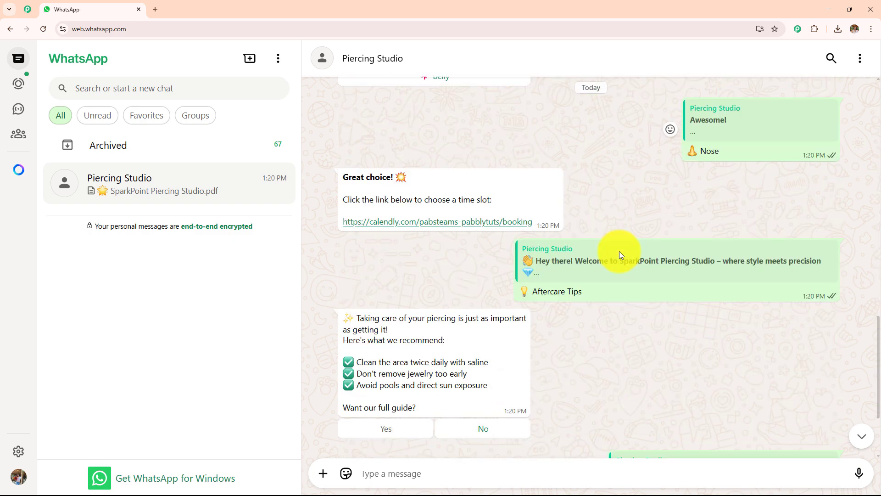
left_click(155, 9)
left_click(155, 25)
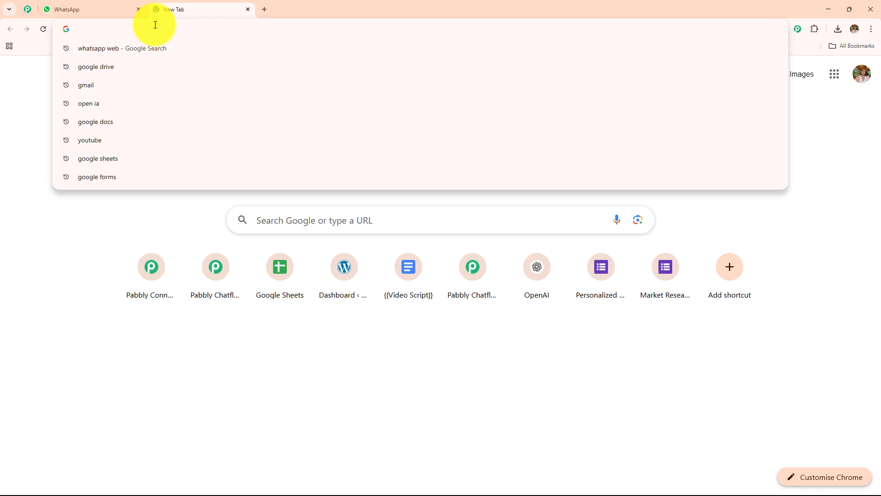
type("www.pabbly.com/chatflow")
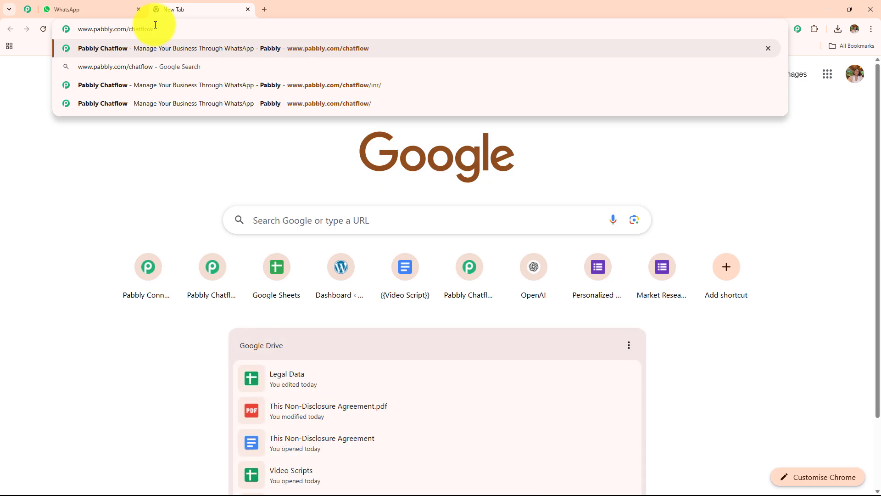
key("Return")
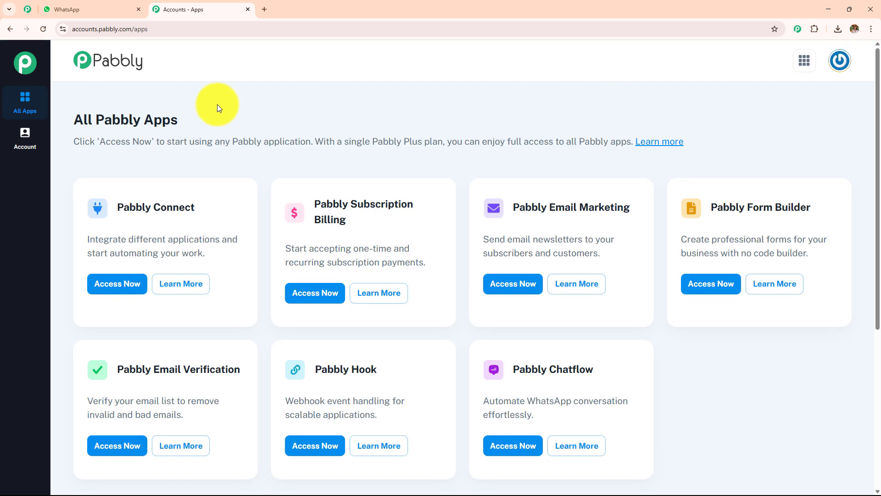
left_click_drag(75, 119, 254, 130)
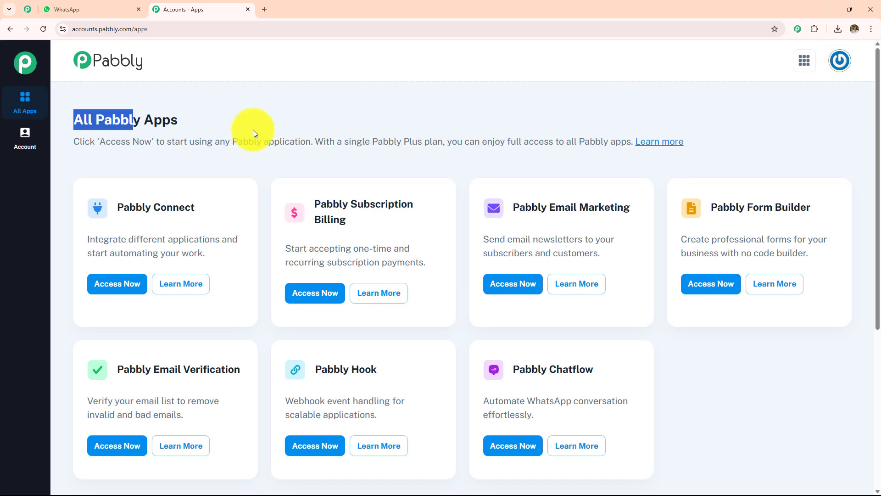
Step: Access Pabbly Chatflow from the All Pabbly Apps page
left_click_drag(488, 338, 635, 307)
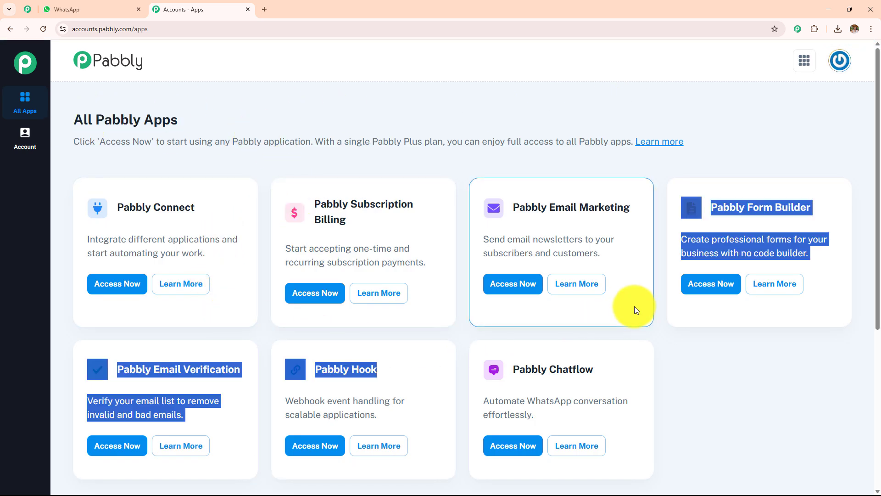
left_click(698, 358)
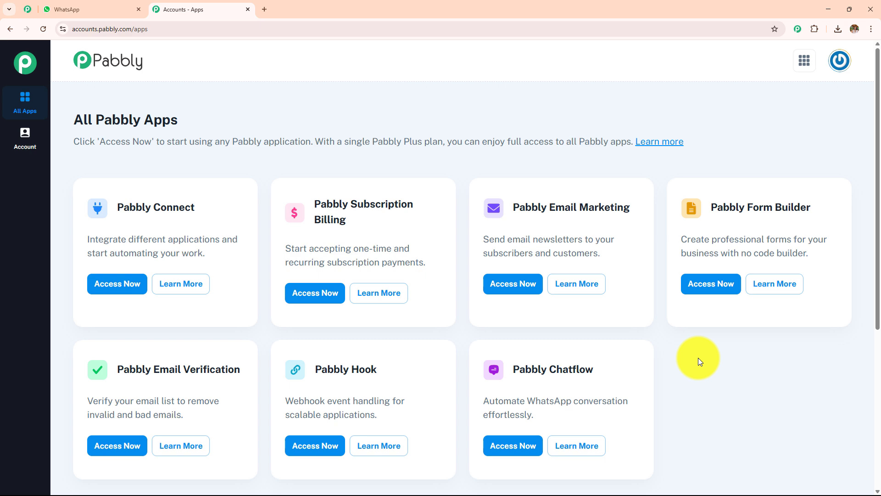
left_click(509, 448)
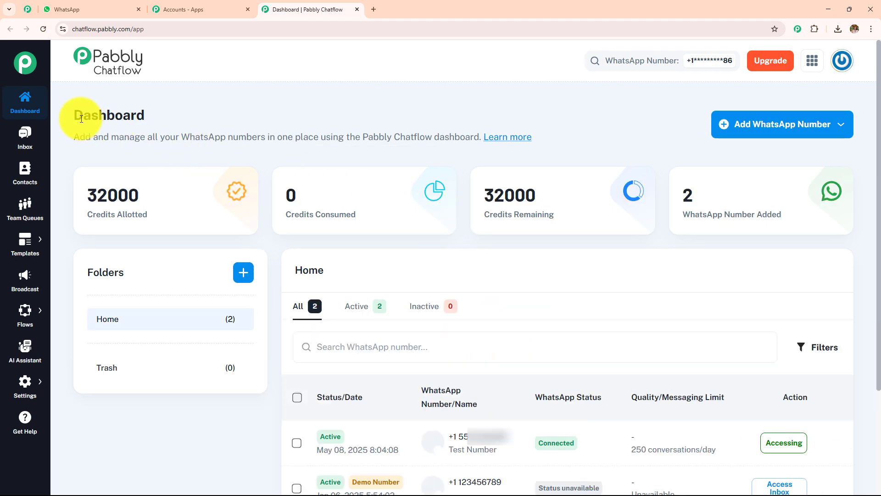
Step: Examine the Chatflow Dashboard and the available options for adding a WhatsApp number
double_click(88, 114)
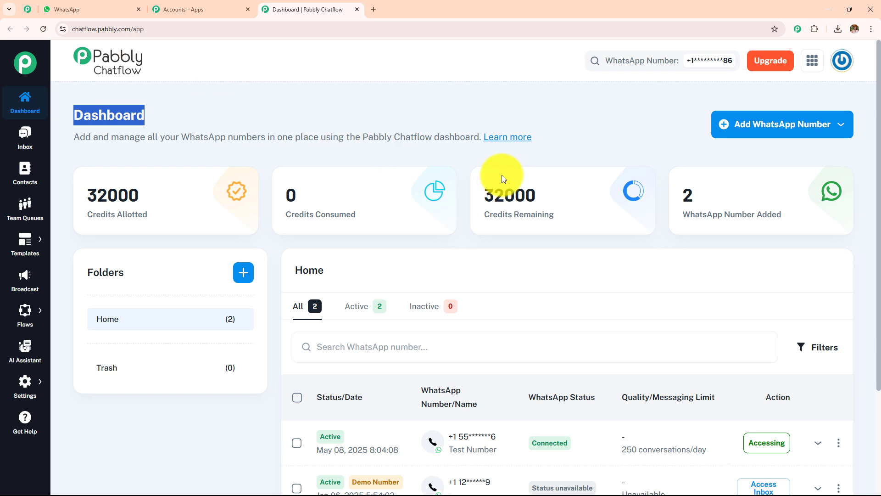
left_click(747, 130)
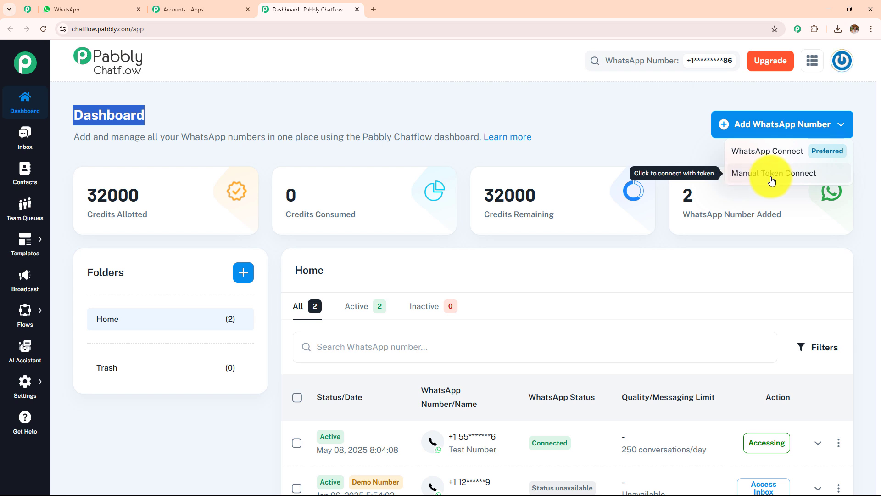
left_click(619, 99)
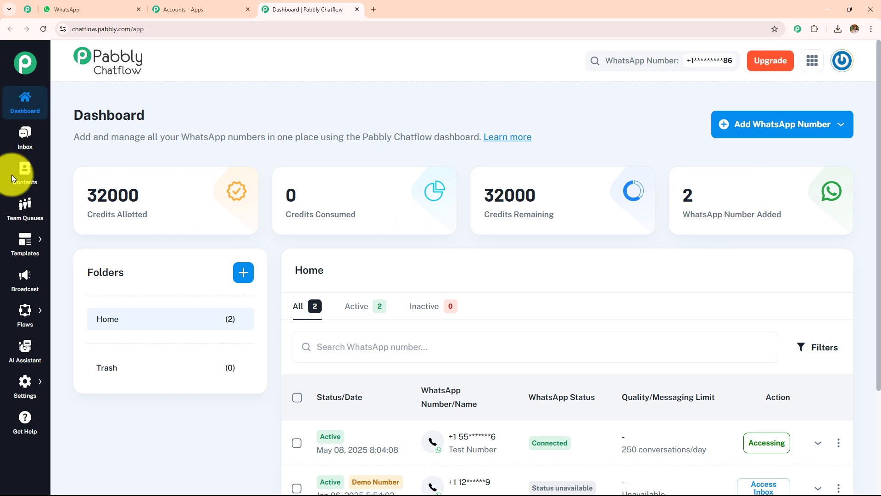
Step: Tour the Inbox, Contacts, Team Queues, Broadcast and AI Assistant pages and look over the Templates, Flows and Settings options
left_click(26, 136)
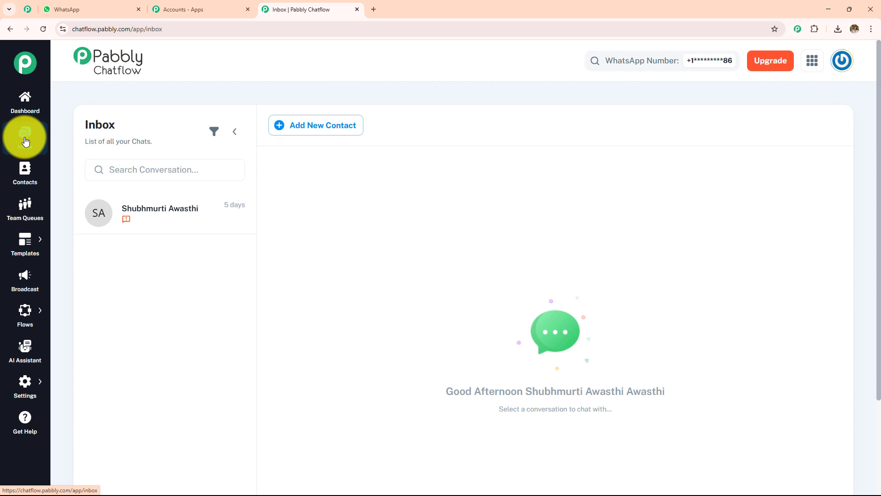
left_click(25, 172)
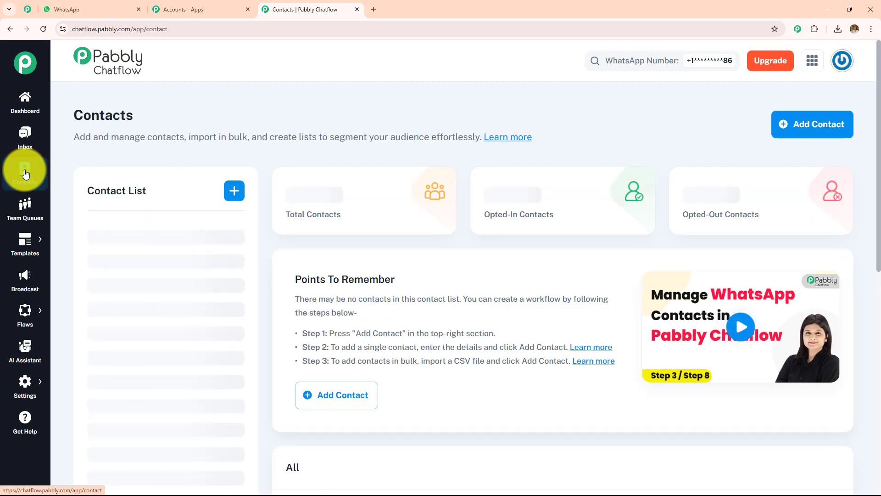
left_click(25, 210)
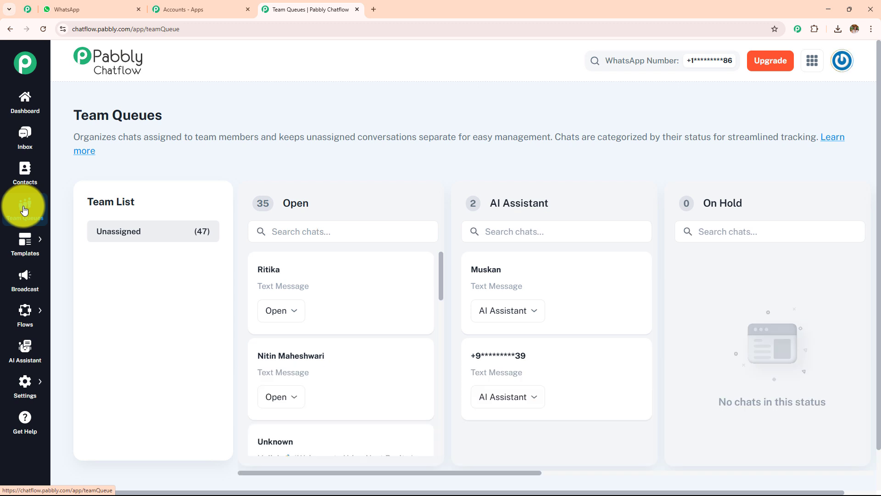
mouse_move(28, 250)
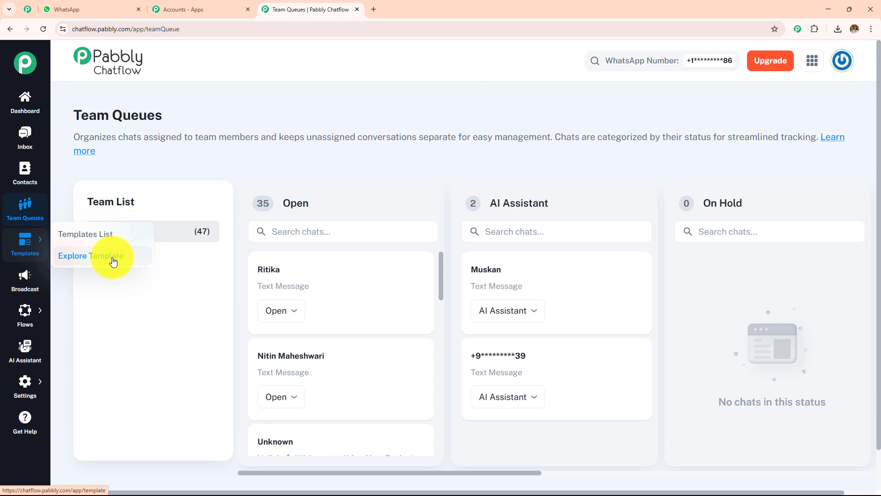
left_click(21, 293)
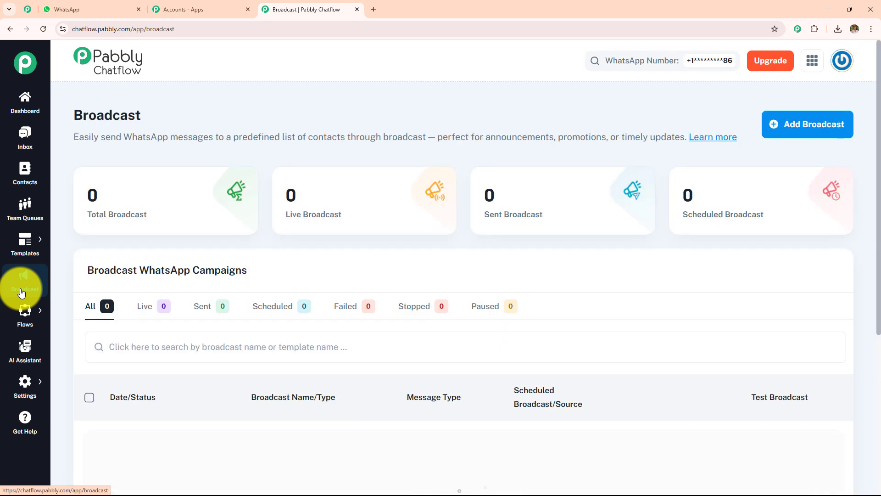
mouse_move(30, 309)
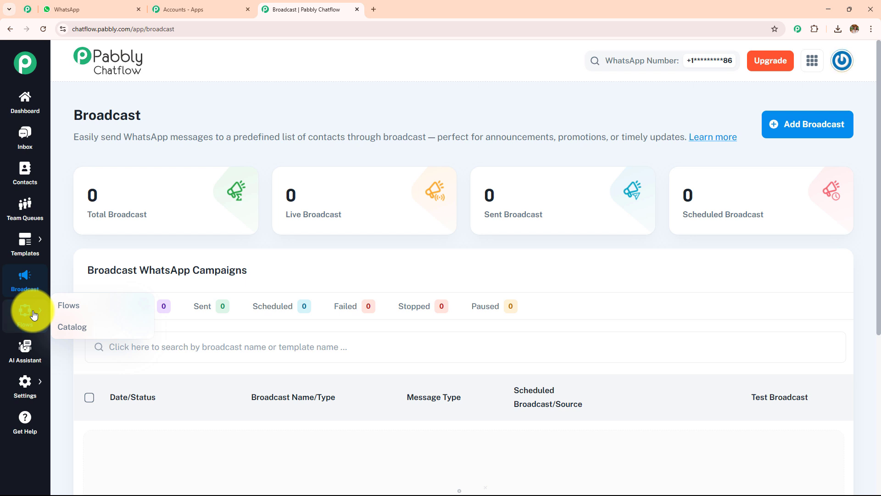
left_click(35, 347)
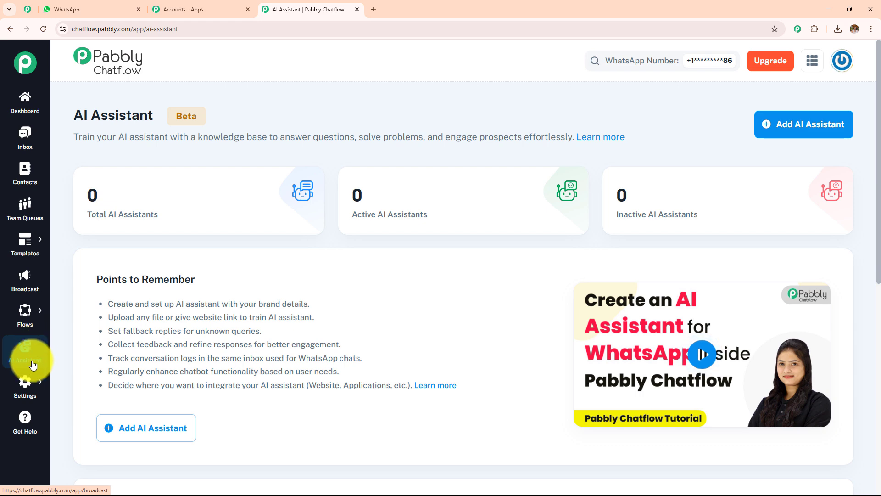
mouse_move(29, 383)
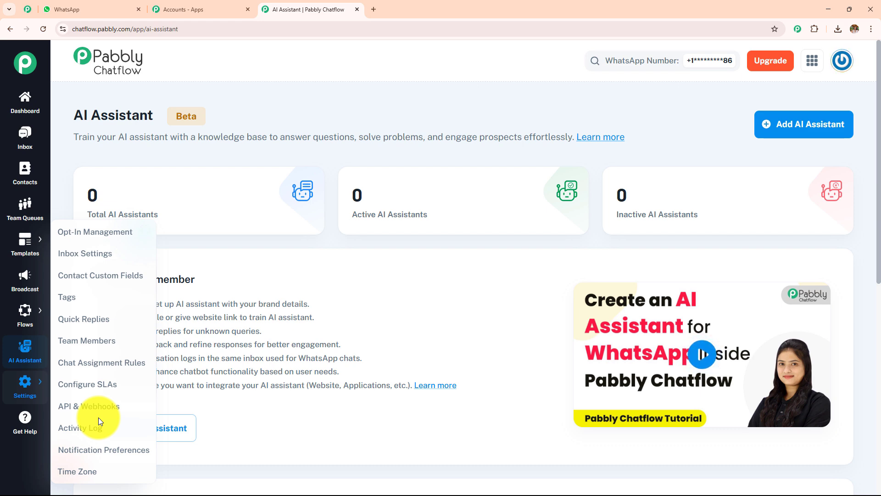
Step: Look through the Help & Tutorials page, including its tutorial videos, and return to the Dashboard
left_click(24, 424)
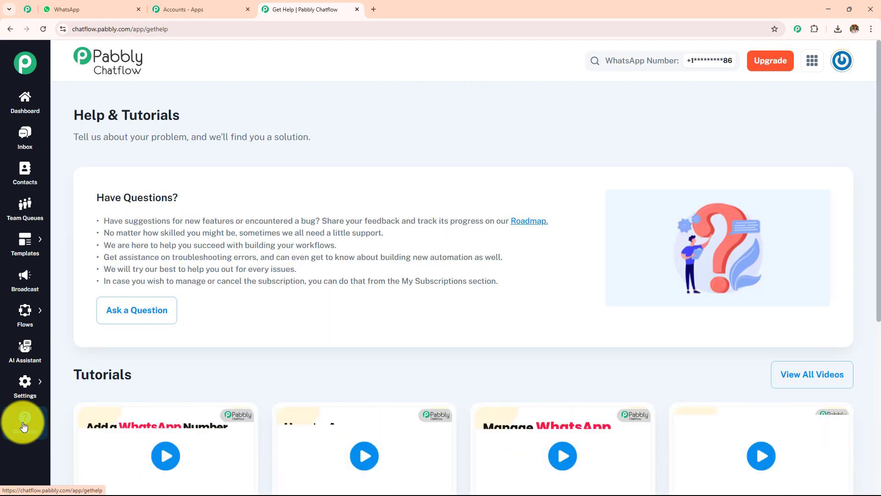
scroll(250, 378, "down", 5)
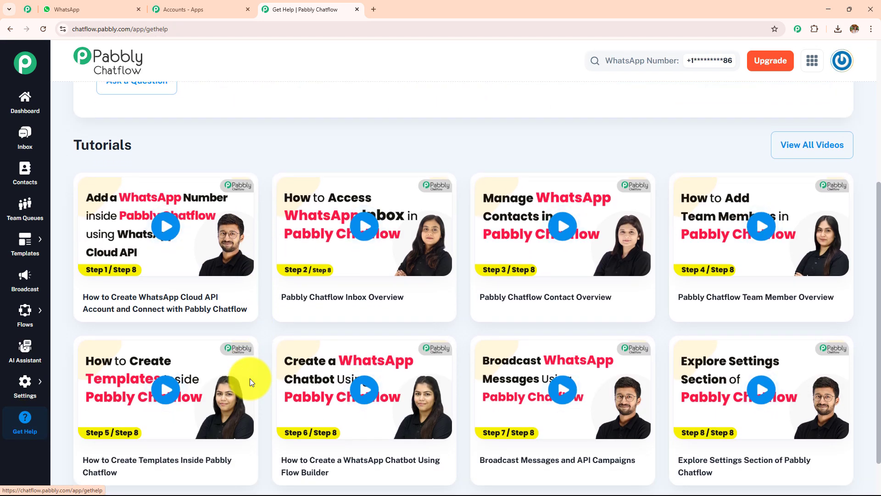
scroll(249, 382, "down", 2)
scroll(251, 382, "up", 4)
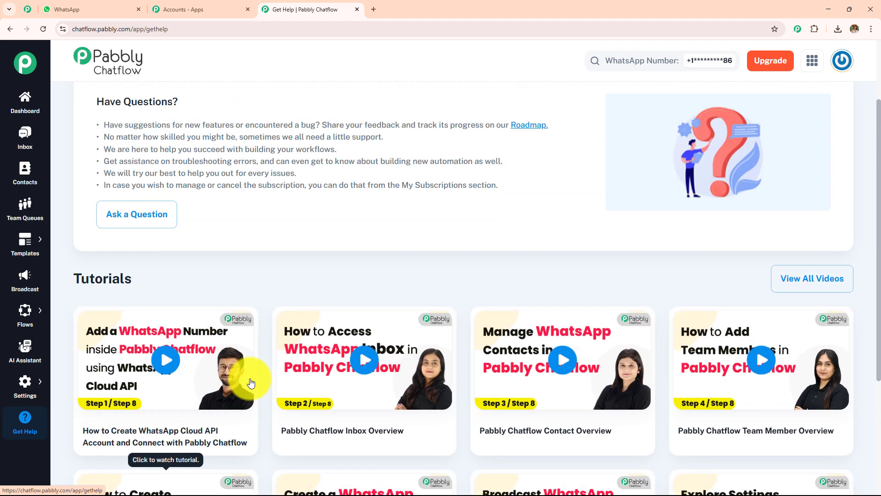
scroll(251, 382, "up", 2)
left_click(28, 113)
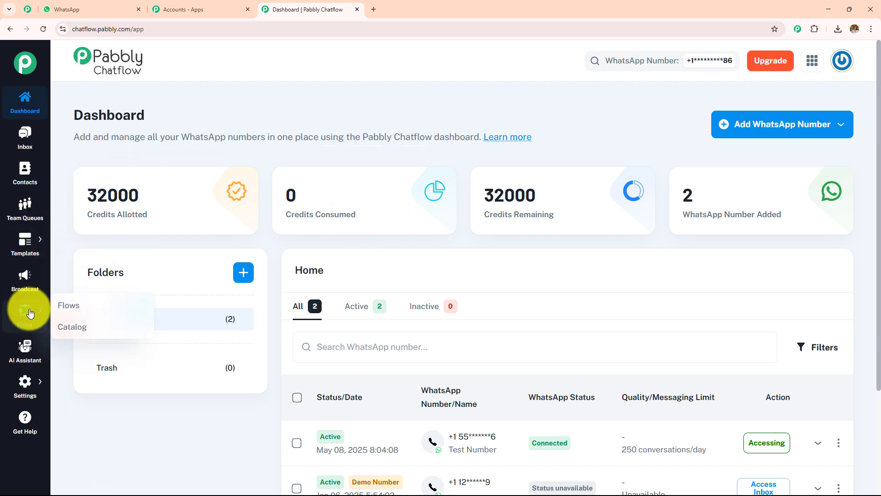
Step: Go to the Flow Builder and add a new flow
left_click(109, 306)
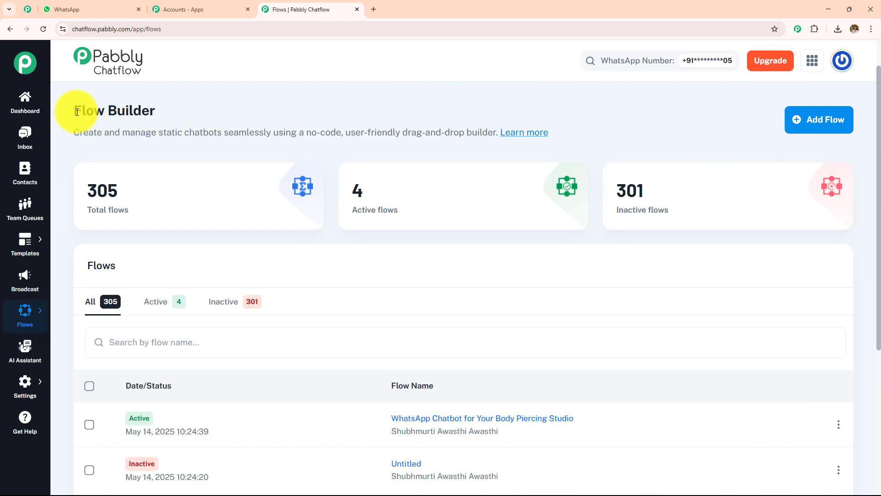
left_click_drag(73, 109, 242, 109)
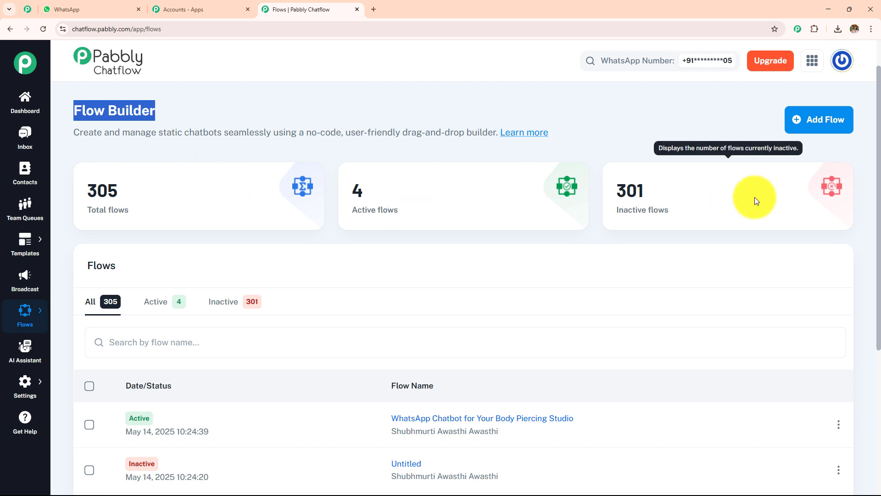
mouse_move(880, 195)
left_mouse_down()
mouse_move(871, 314)
mouse_move(868, 205)
mouse_move(873, 210)
left_mouse_up()
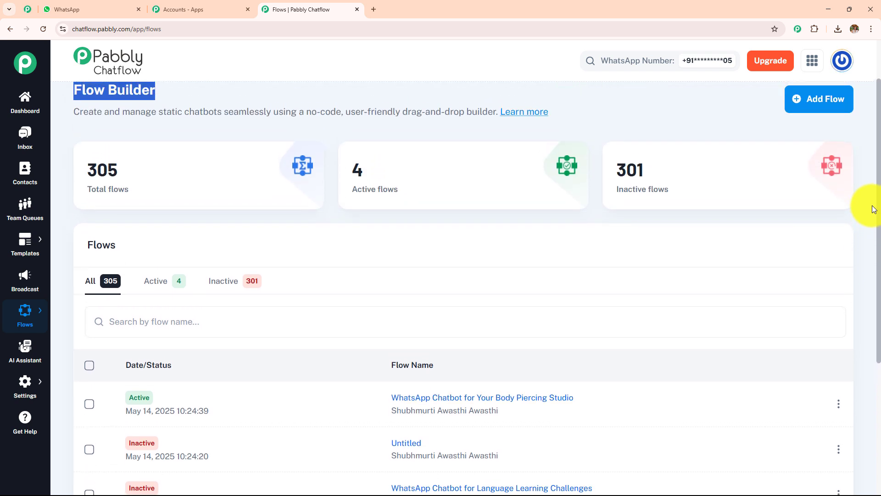
left_click(831, 111)
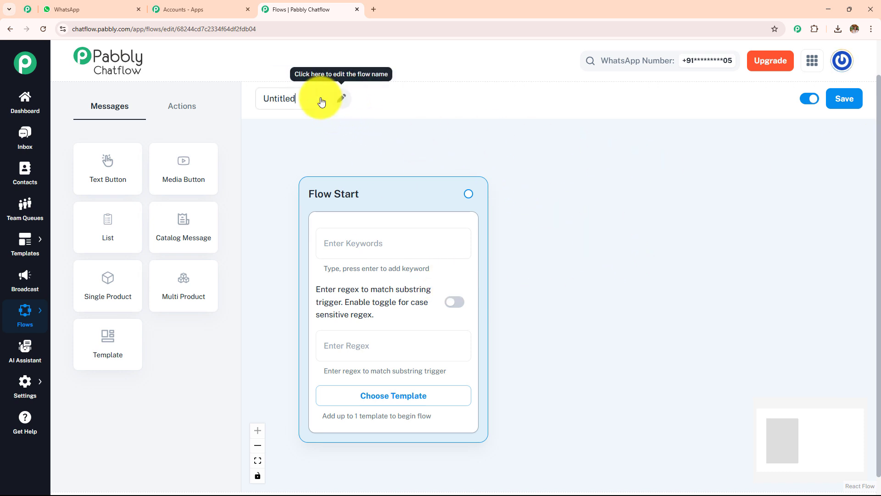
Step: Rename the new flow as WhatsApp Chatbot for Your Body Piercing Studio
left_click(319, 99)
key("ctrl+a")
key("BackSpace")
type("WhatsApp Chatbot for Your Body Piercing Studio")
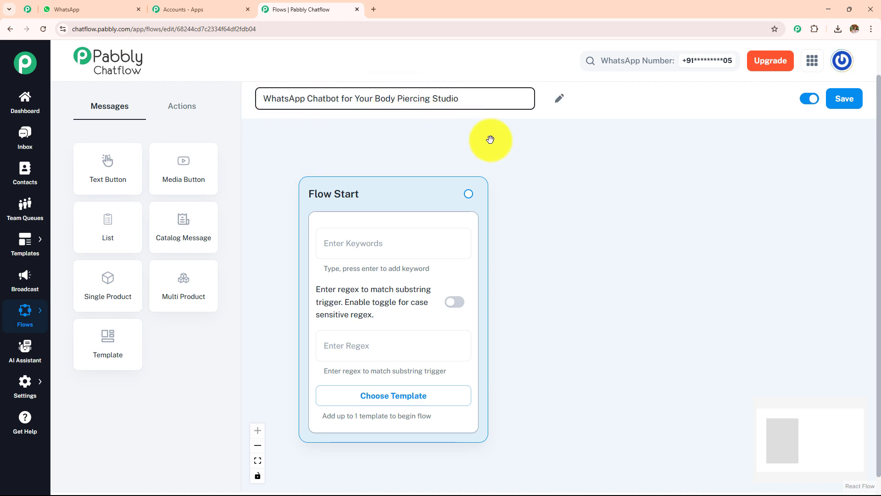
left_click(597, 190)
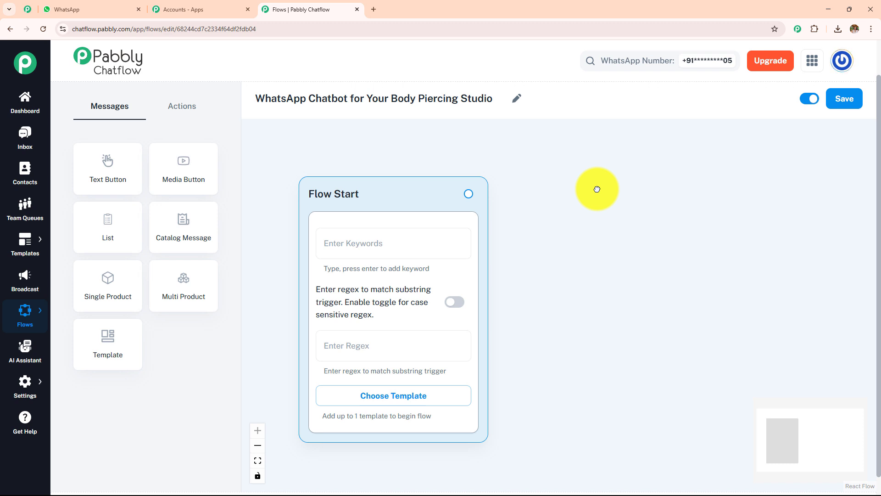
Step: Review the message nodes and action nodes available for building the flow
left_click(182, 108)
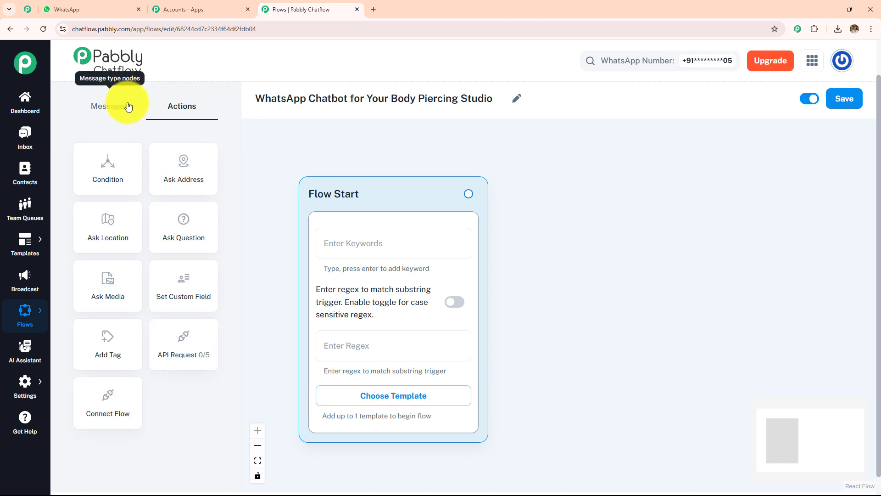
left_click(129, 107)
left_click(161, 109)
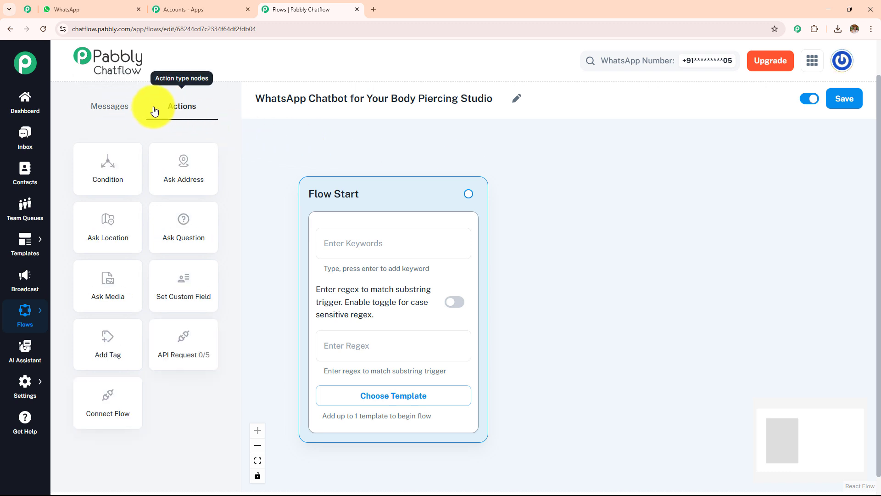
left_click(124, 111)
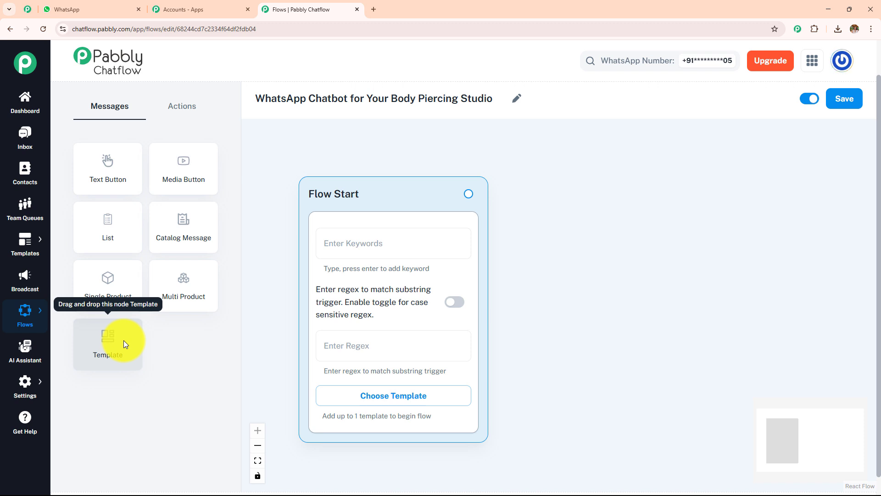
left_click(185, 103)
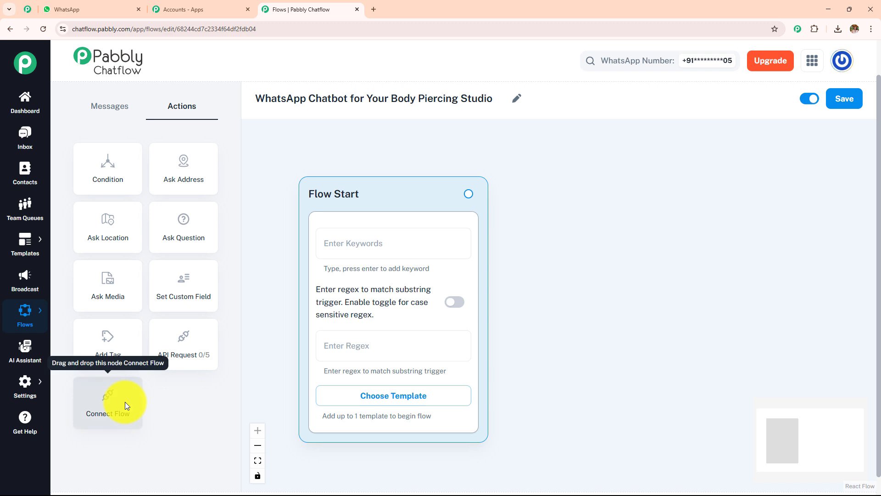
Step: In the Flow Start node, add the trigger keywords Hello, Hey and Hi and set the regex to [\s\S]+
left_click_drag(545, 334, 515, 329)
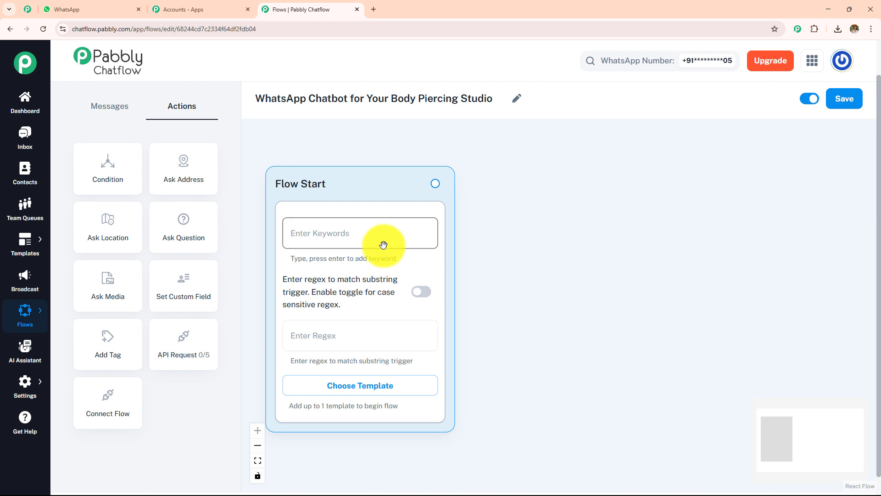
left_click(346, 228)
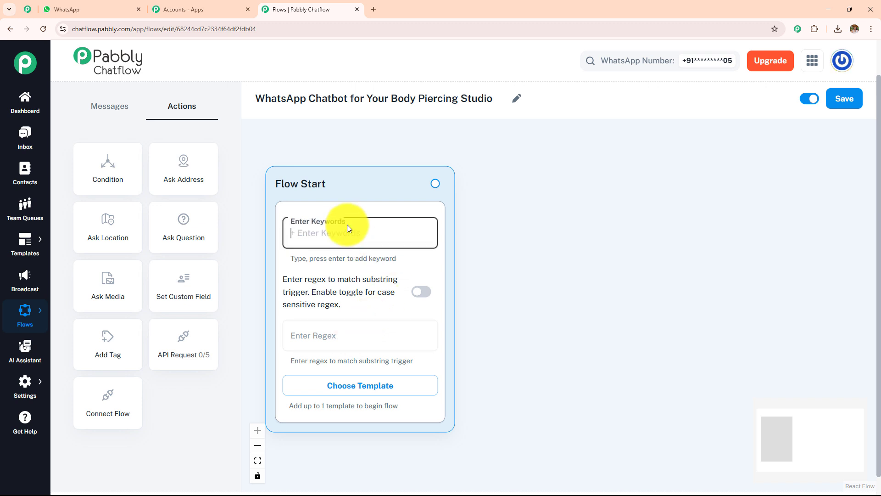
type("Hello")
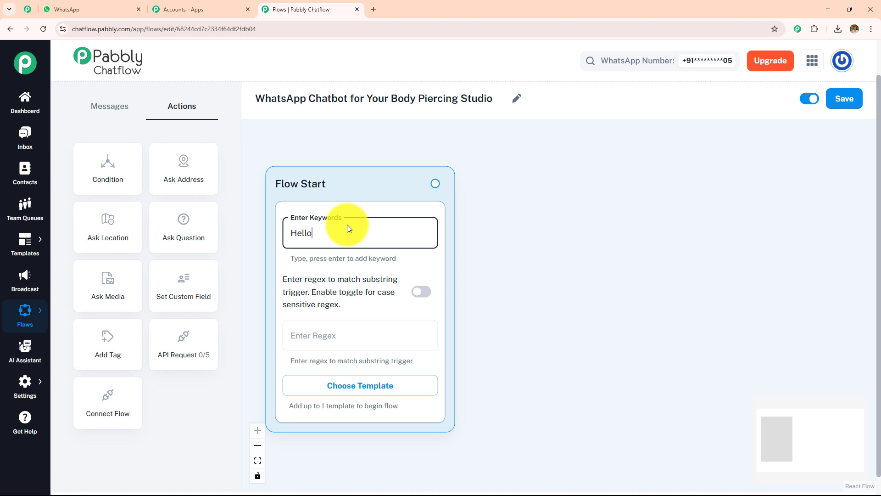
key("Return")
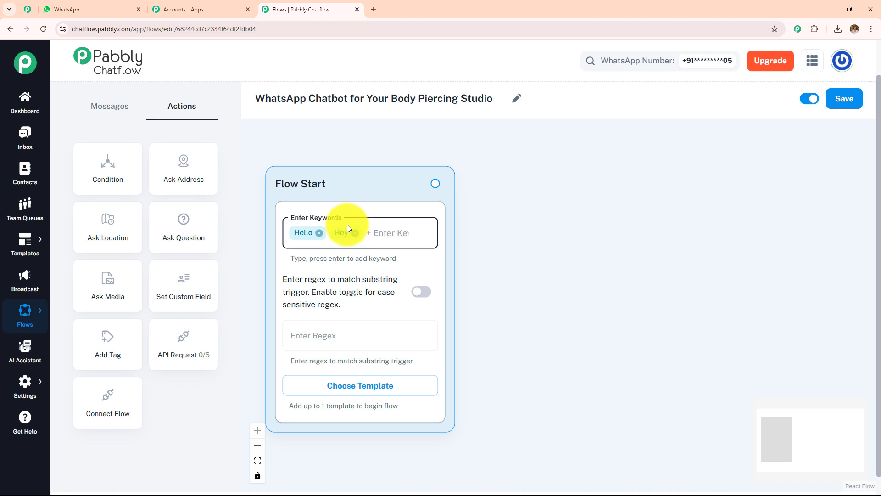
type("Hey")
key("Return")
type("Hi")
key("Return")
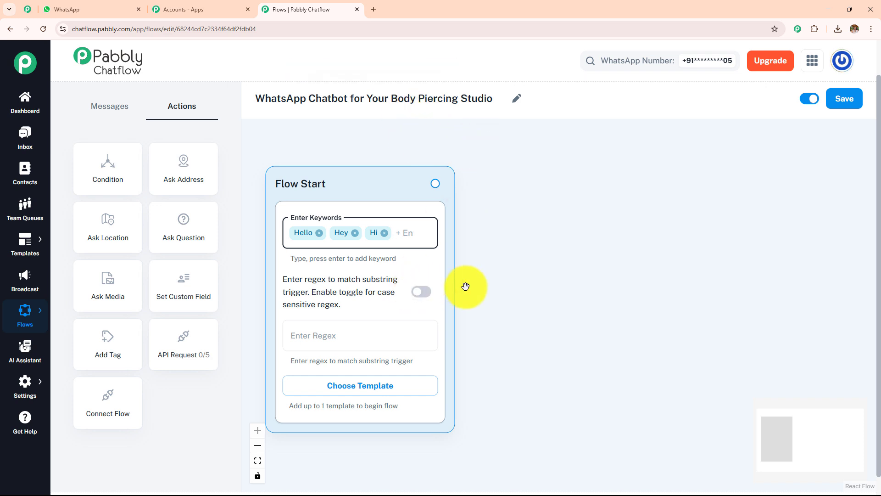
left_click(324, 338)
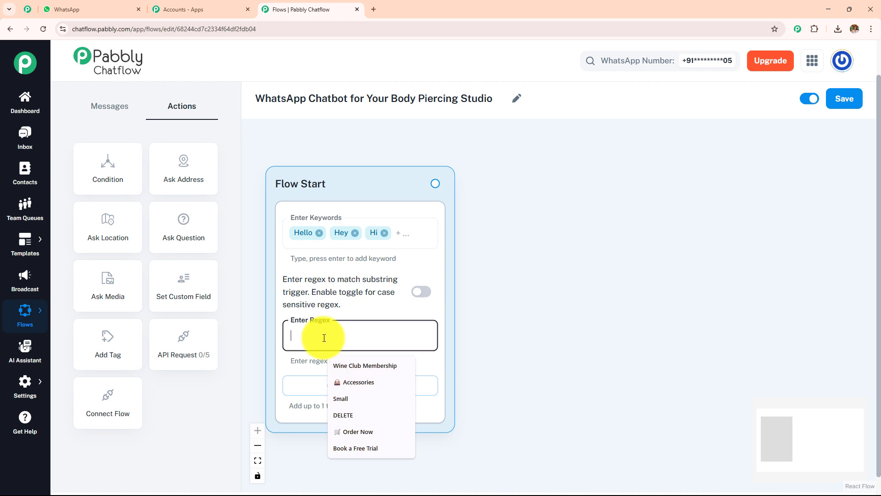
type("[\\s\\S]+")
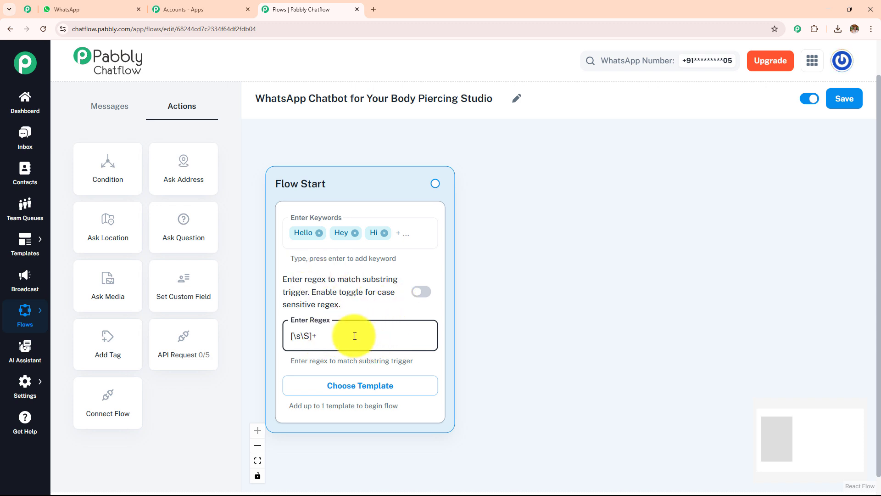
Step: Switch case-sensitive regex matching on and back off, and clear the regex in the Flow Start node
left_click(421, 293)
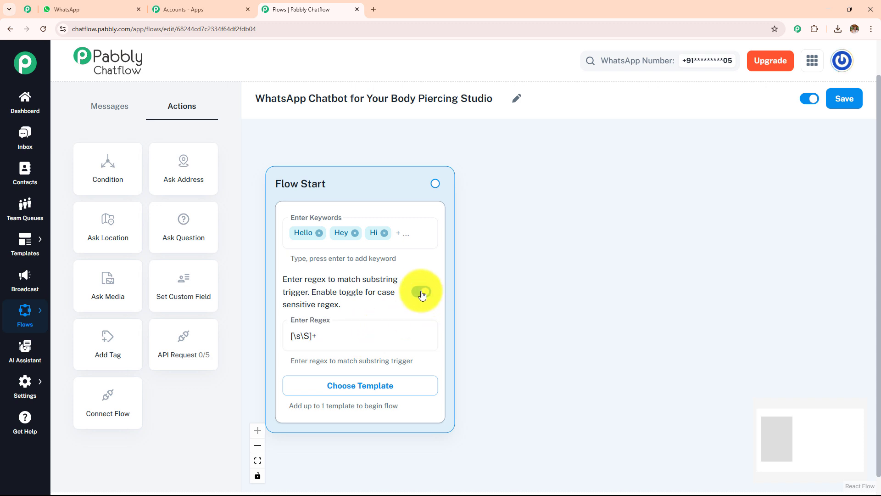
left_click(421, 293)
double_click(353, 332)
triple_click(354, 332)
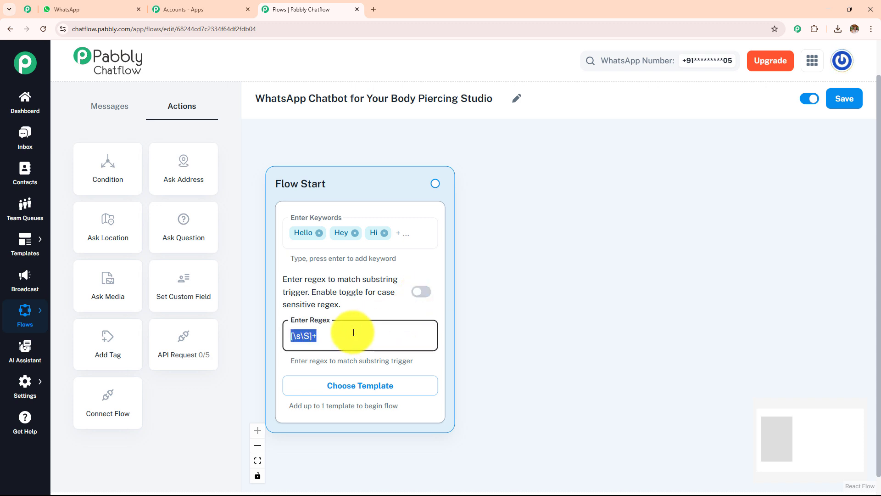
key("BackSpace")
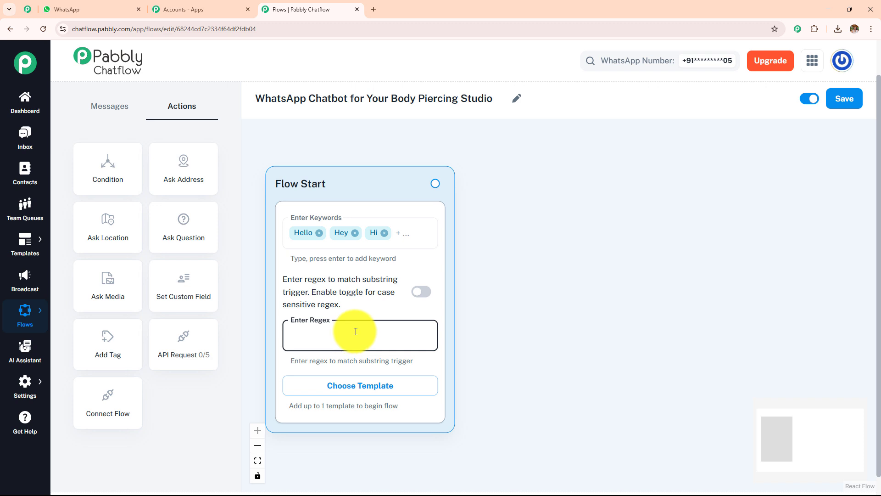
left_click(514, 282)
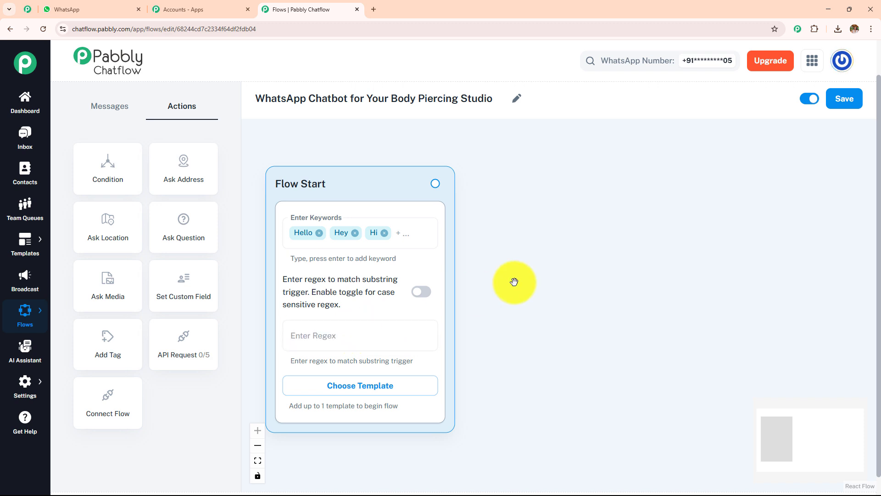
Step: Switch to WhatsApp and copy the SparkPoint welcome message text at the start of the Piercing Studio chat
left_click(117, 9)
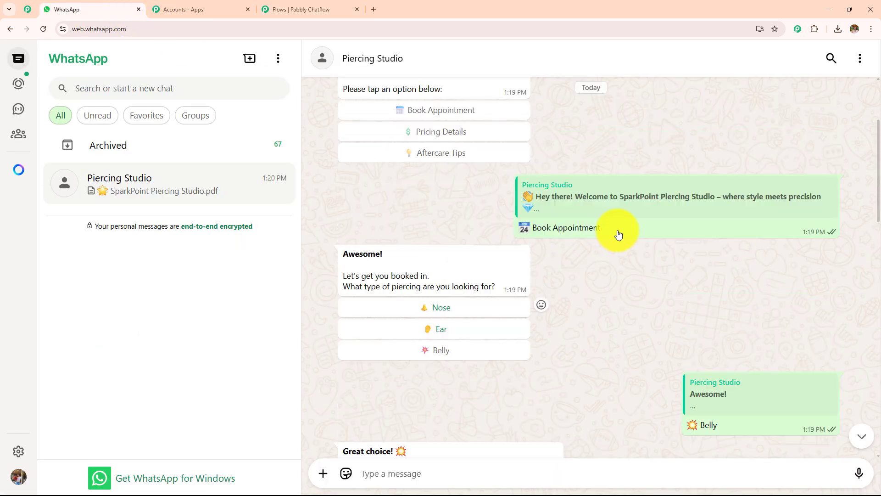
scroll(616, 232, "up", 3)
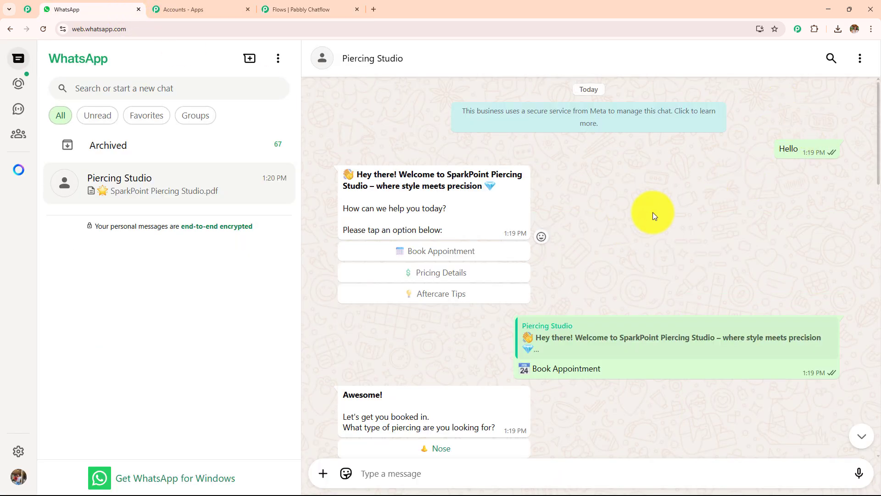
left_click_drag(446, 230, 316, 158)
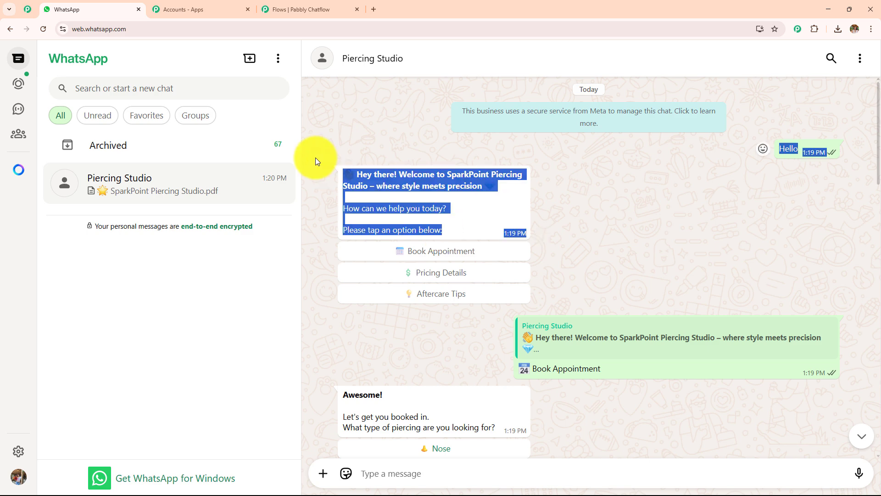
Step: Return to Pabbly Chatflow, connect a Text + Button message to Flow Start and paste the copied welcome text into it
left_click(342, 9)
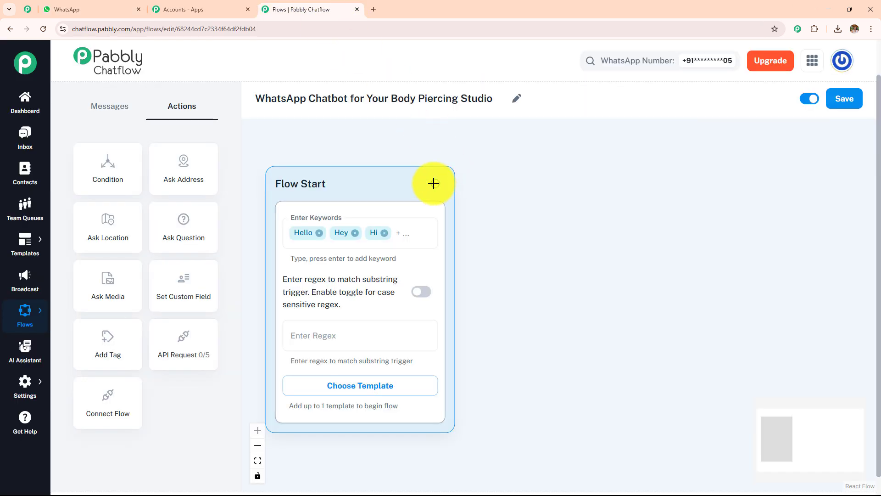
left_click_drag(447, 183, 602, 179)
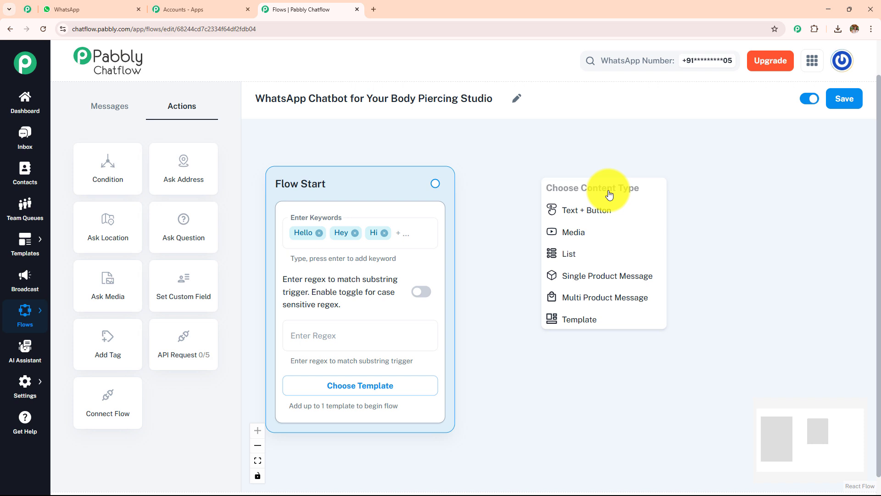
left_click(623, 216)
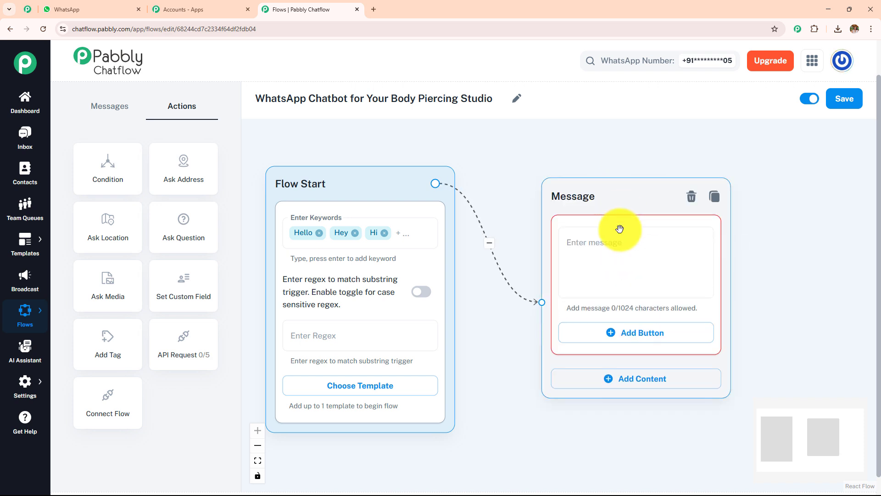
left_click(620, 251)
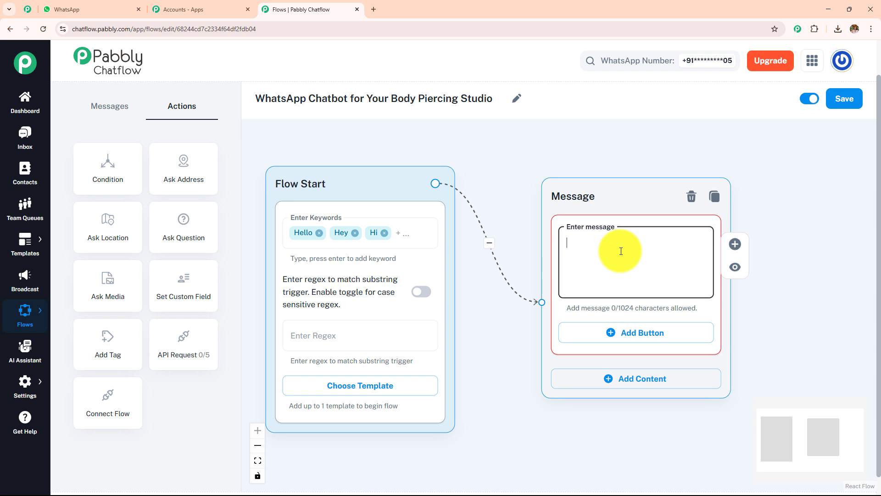
key("ctrl+v")
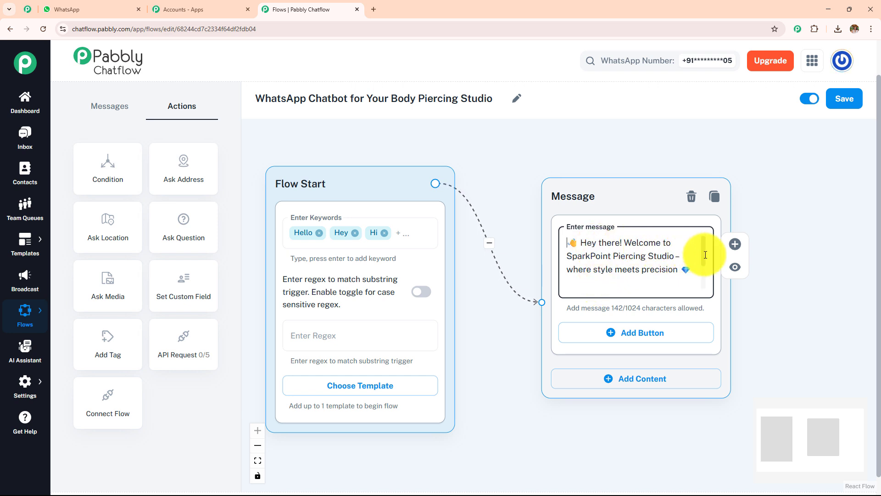
mouse_move(707, 259)
left_mouse_down()
mouse_move(711, 287)
mouse_move(706, 243)
left_mouse_up()
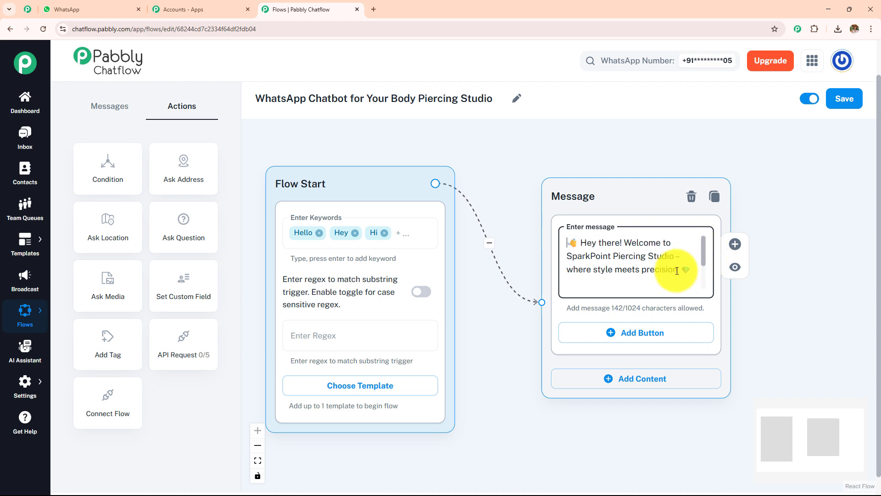
Step: Check the greeting's bold formatting in WhatsApp and, in Pabbly Chatflow, enclose the welcome message's greeting sentence in asterisks
left_click(114, 9)
left_click(441, 185)
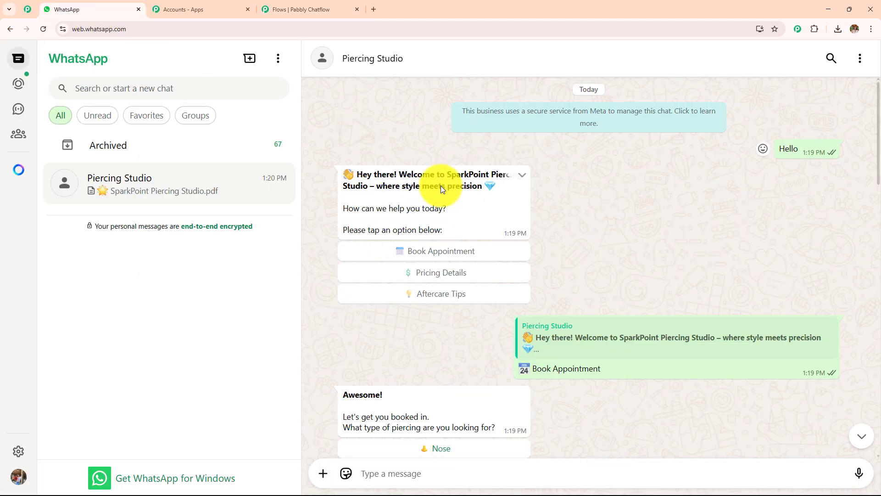
left_click(285, 8)
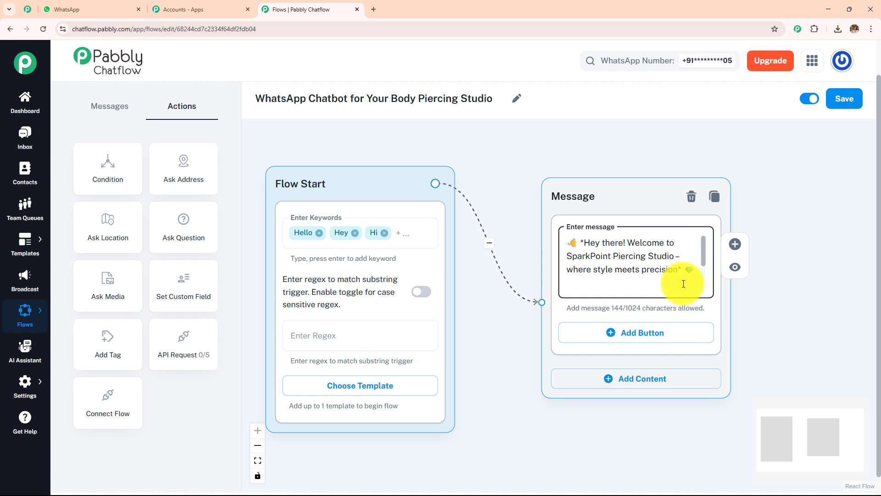
scroll(698, 285, "down", 3)
Step: Add three buttons below the welcome message text
left_click_drag(777, 315, 609, 246)
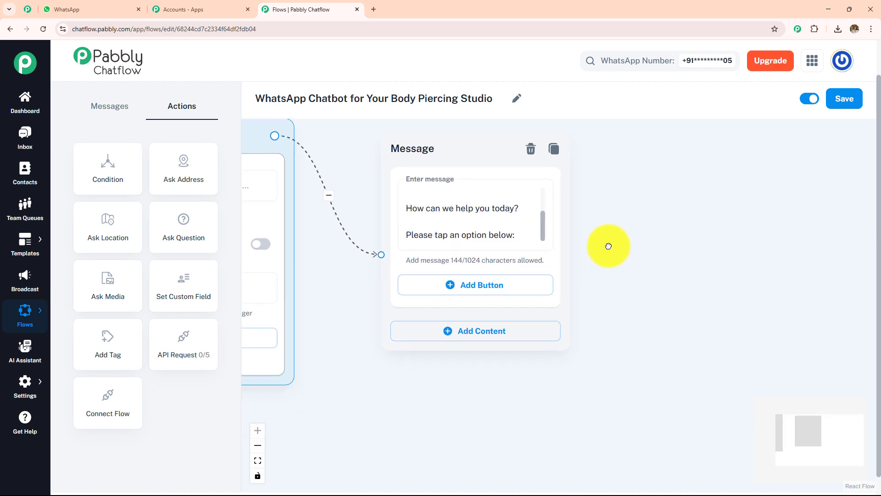
left_click(485, 264)
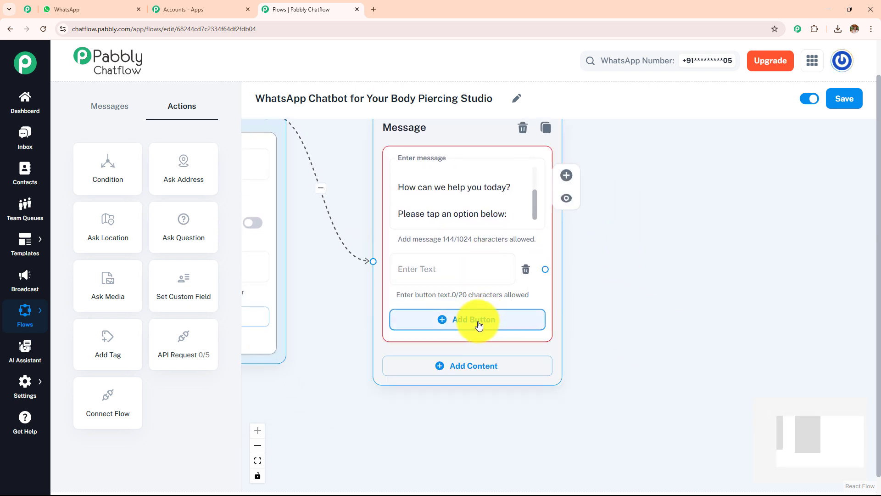
left_click(467, 331)
left_click(469, 375)
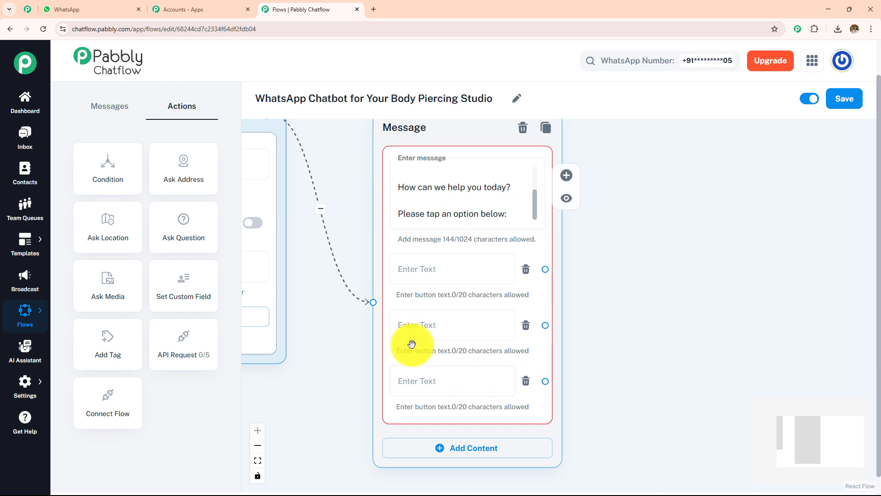
left_click(115, 105)
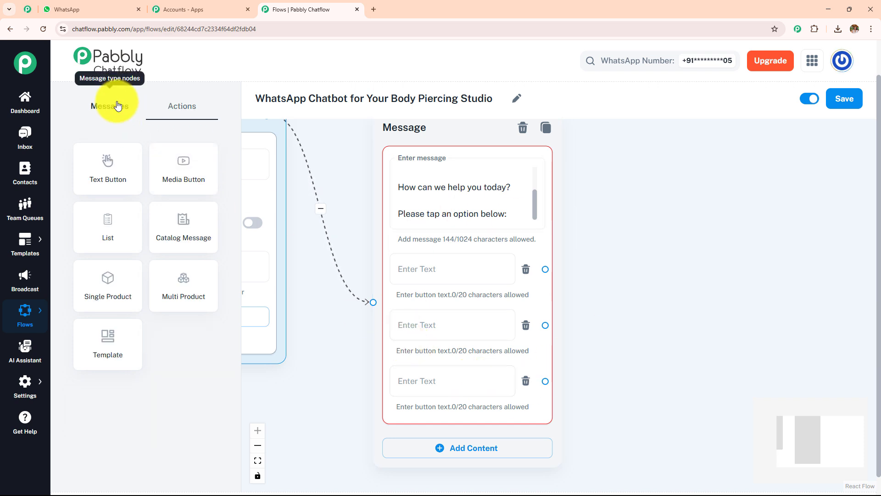
left_click_drag(120, 232, 612, 150)
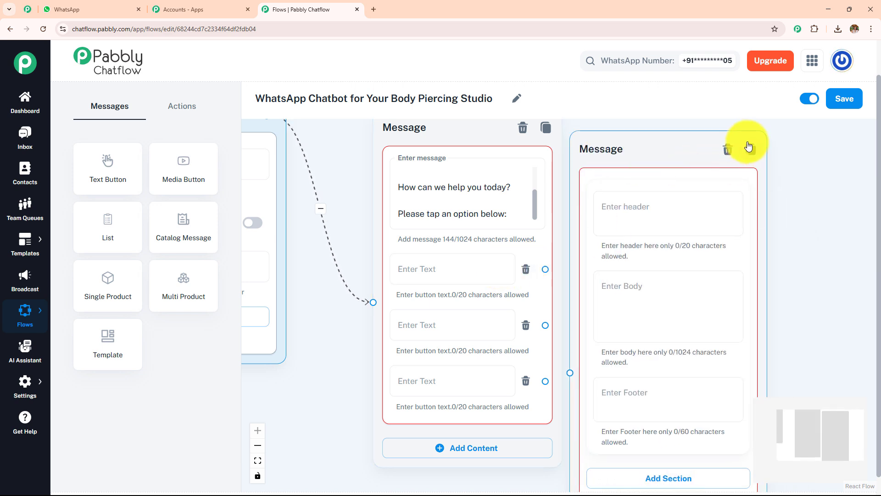
left_click(727, 150)
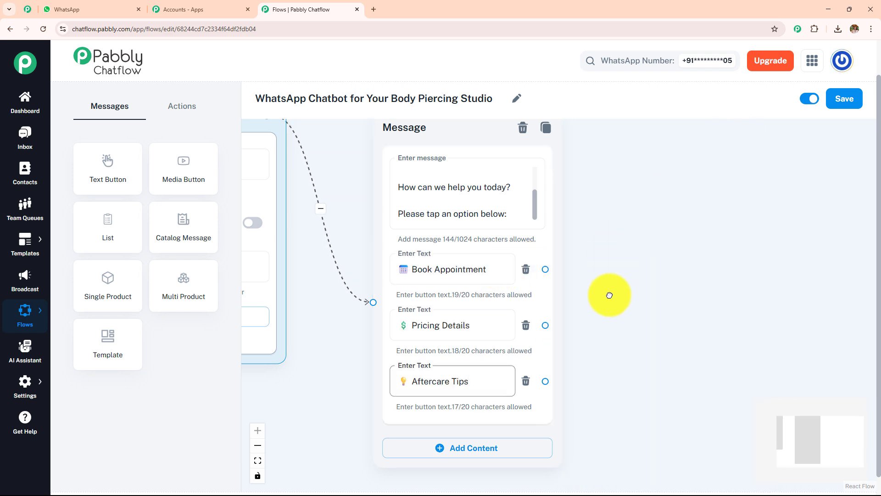
Step: Switch to WhatsApp and examine the replies to Book Appointment, the piercing type choice and Pricing Details in the Piercing Studio chat
left_click_drag(610, 295, 538, 296)
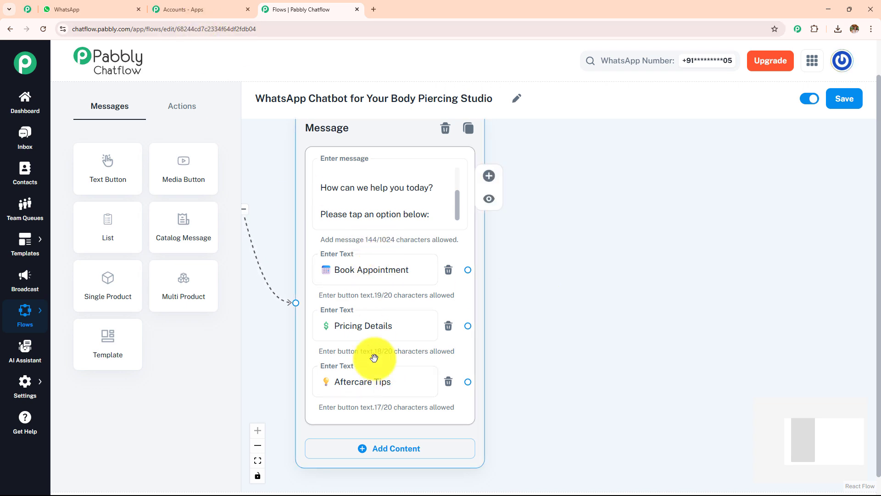
left_click(137, 5)
scroll(452, 230, "down", 3)
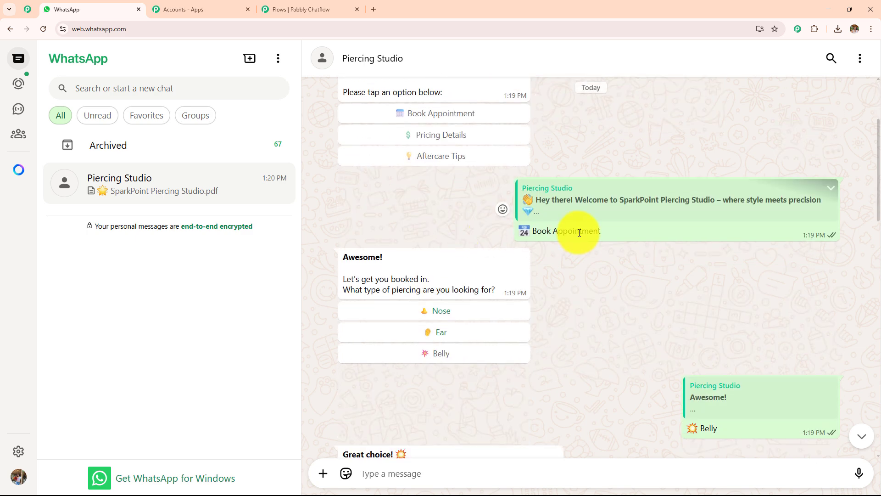
left_click_drag(610, 231, 518, 231)
scroll(621, 297, "down", 2)
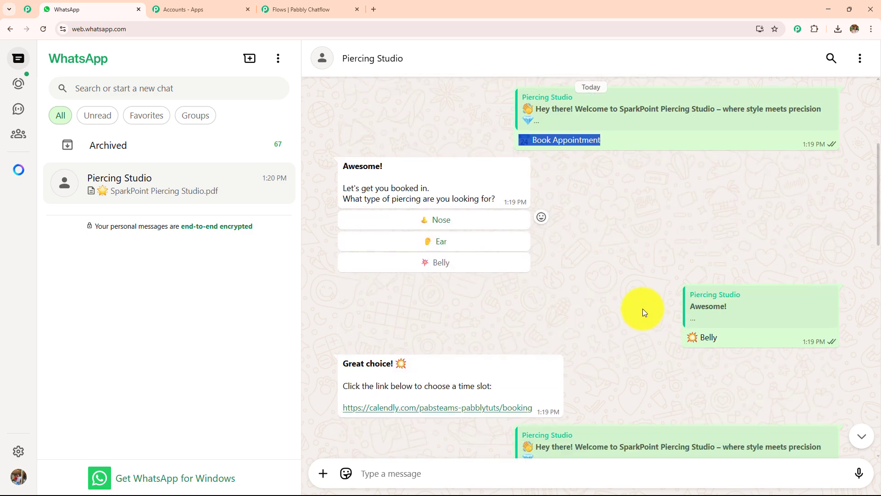
scroll(610, 287, "down", 3)
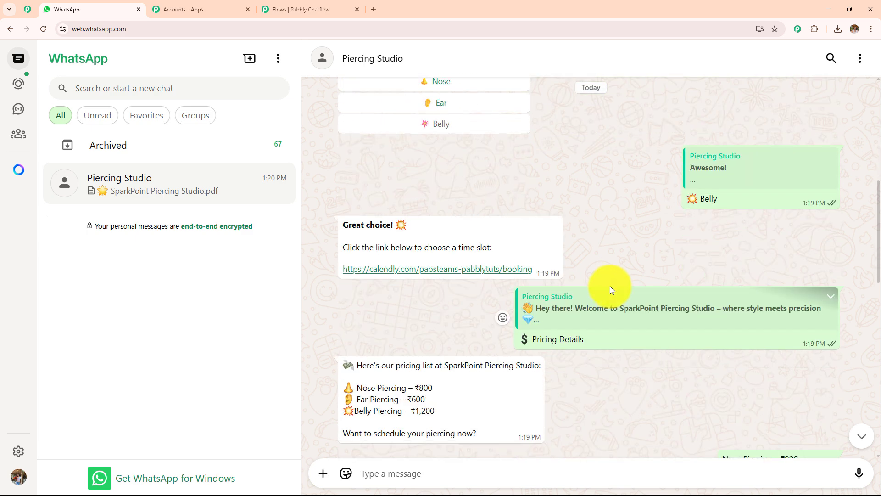
scroll(486, 171, "up", 1)
scroll(547, 294, "down", 1)
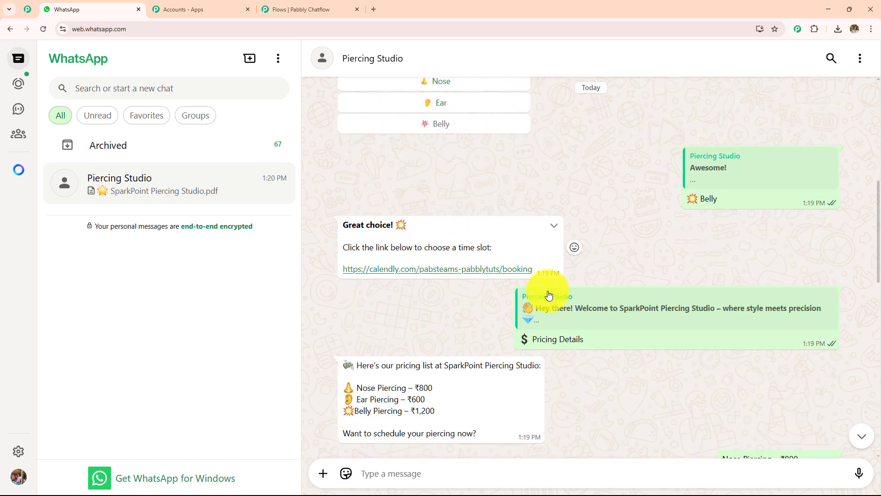
Step: Return to Pabbly Chatflow, connect a Text + Button message to the Book Appointment button and place it beside the welcome message
left_click(293, 10)
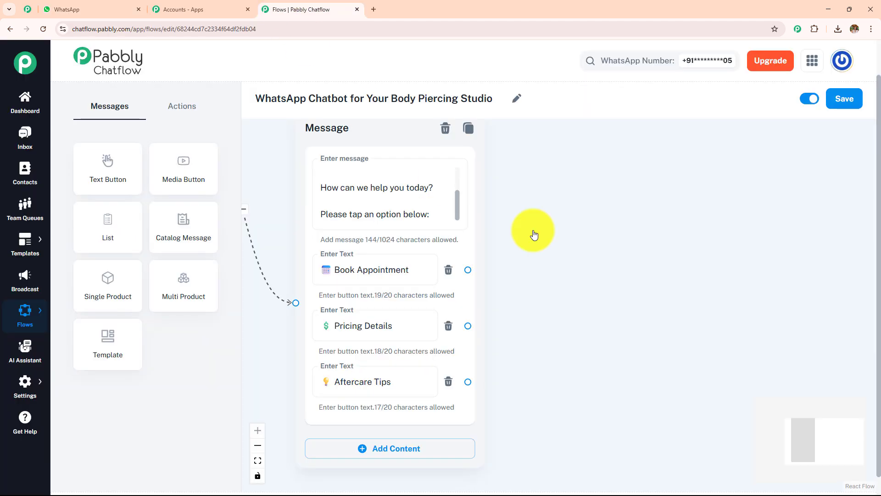
left_click_drag(590, 252, 554, 259)
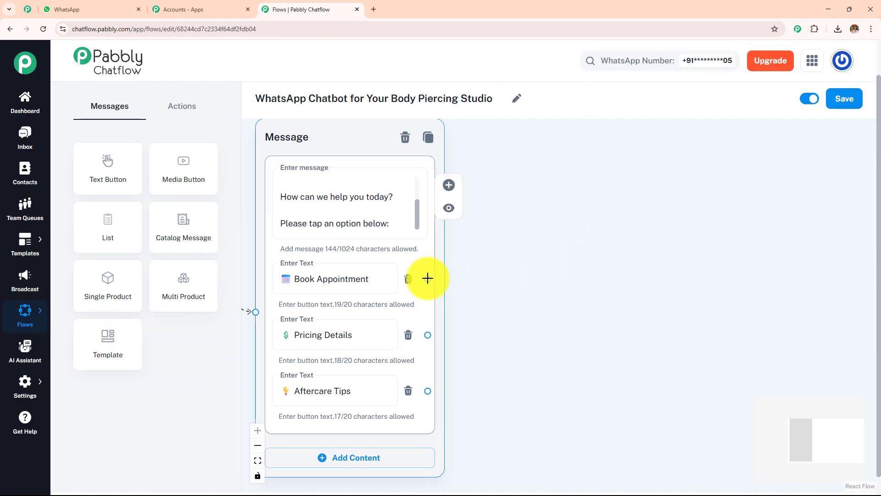
left_click_drag(429, 277, 545, 178)
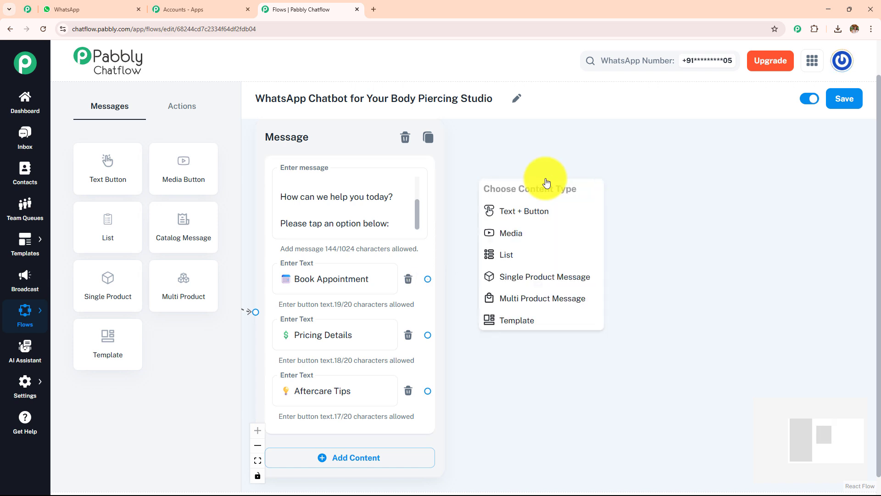
left_click(575, 216)
left_click_drag(571, 212, 645, 148)
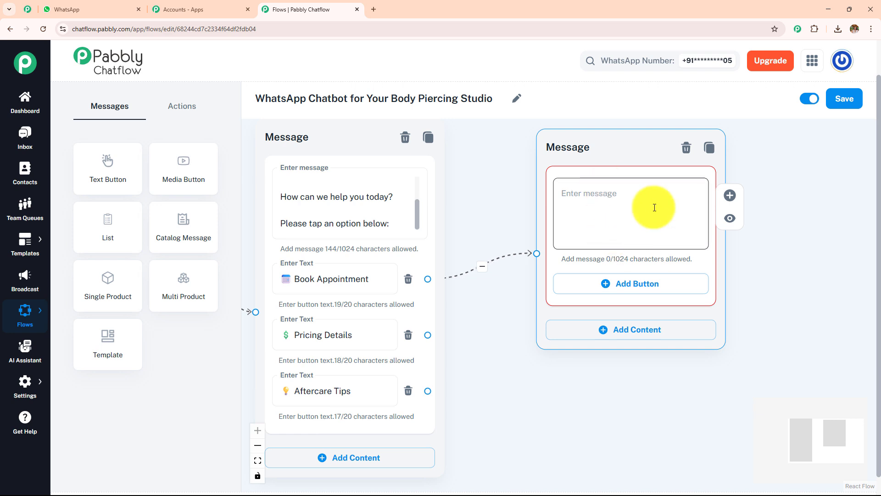
Step: Connect a Media message to the Aftercare Tips button, below the booking message
left_click_drag(813, 340, 714, 199)
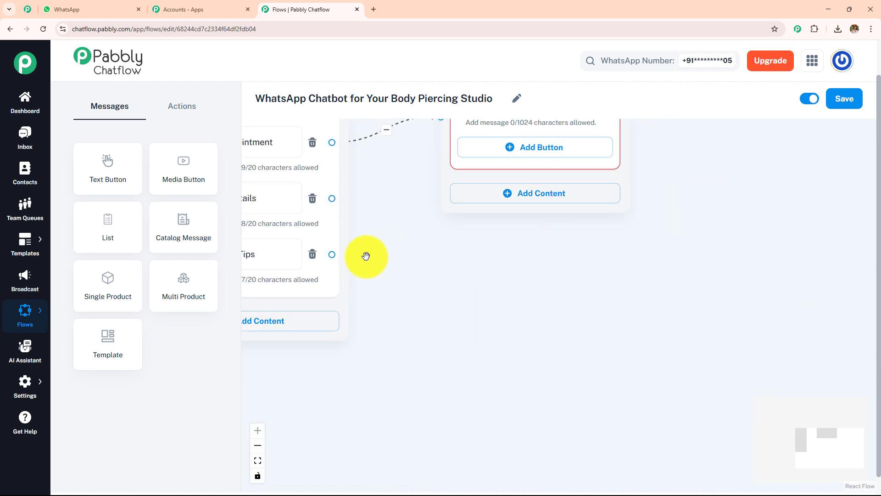
left_click_drag(332, 254, 548, 247)
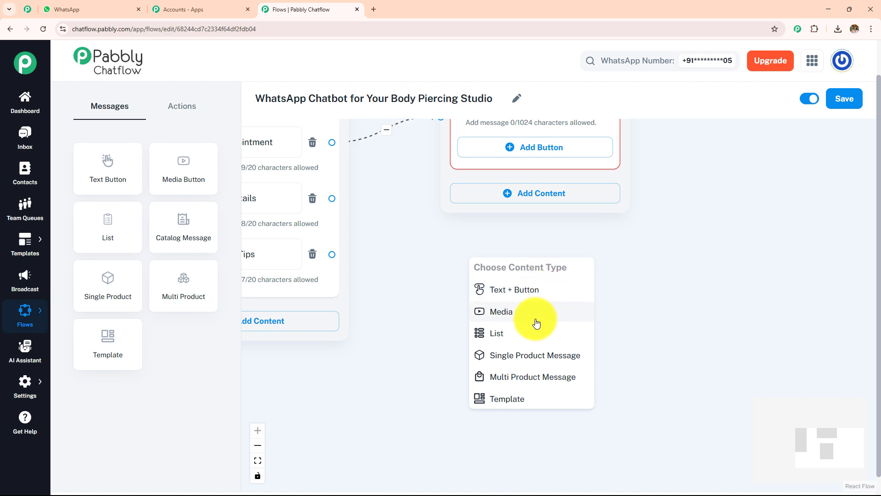
left_click(499, 312)
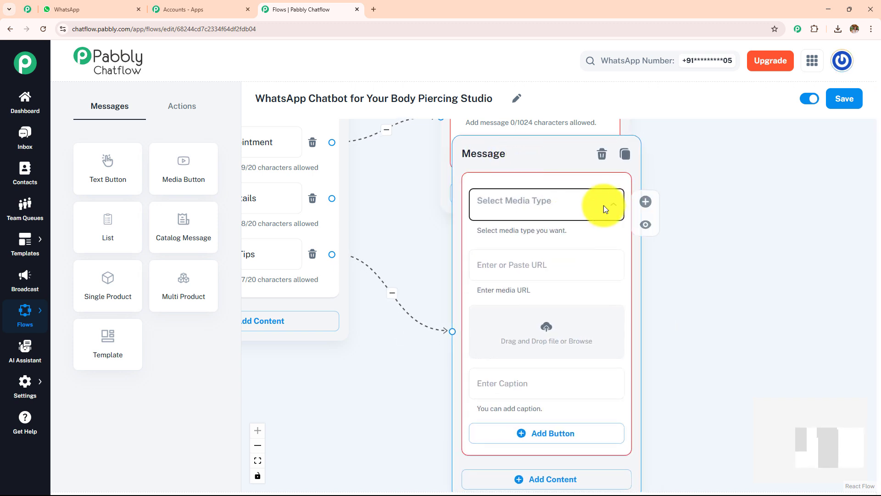
Step: Set the Aftercare Tips Media message's type to Image and open the file browser for its upload, then cancel it
left_click(604, 208)
left_click(488, 229)
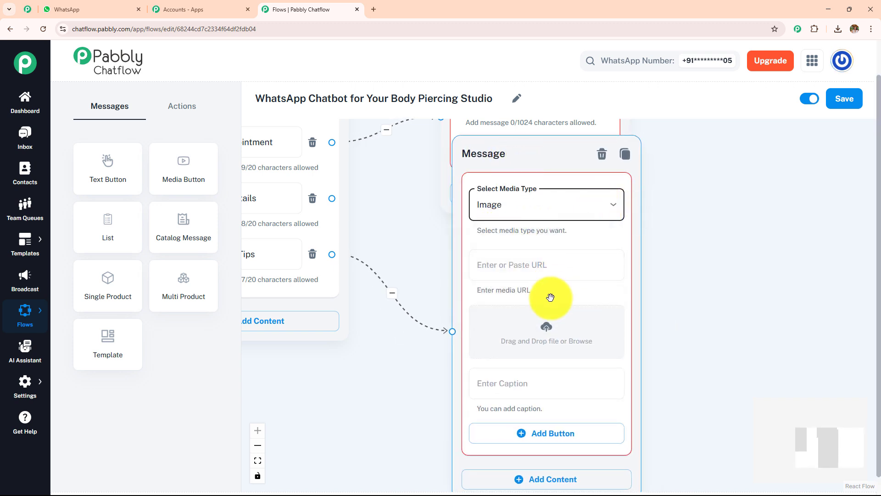
left_click(547, 331)
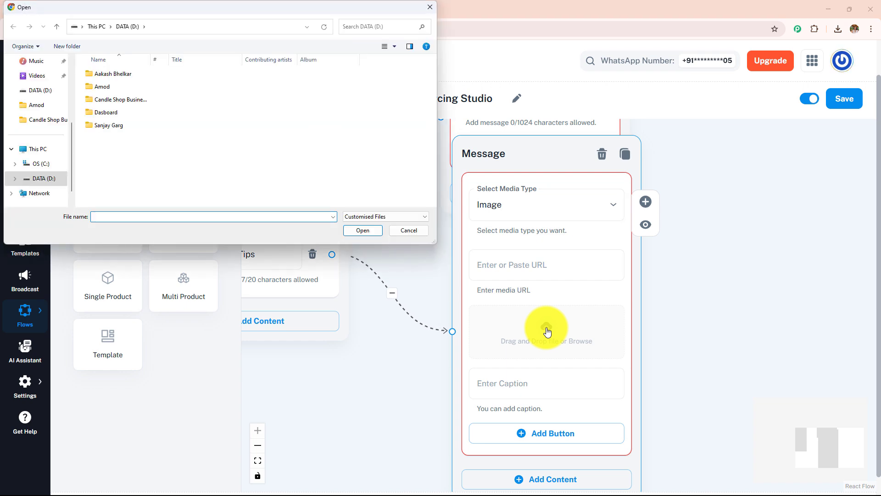
left_click(406, 230)
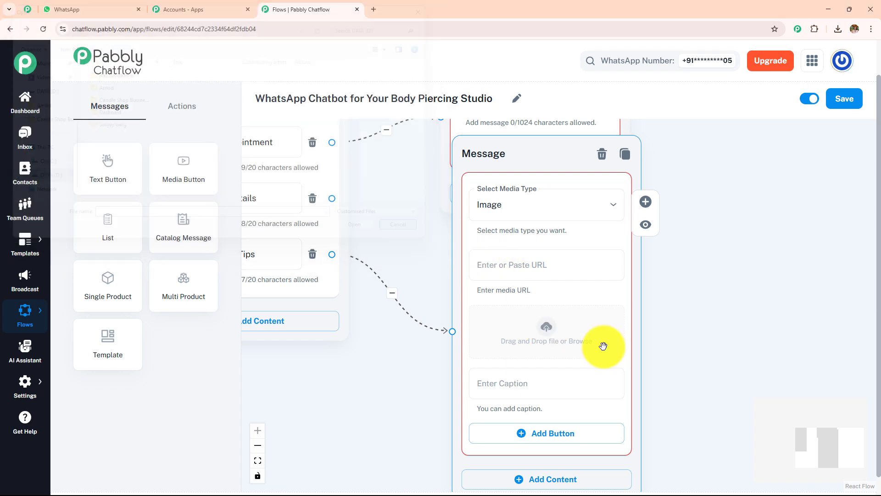
Step: Delete the Media message connected to Aftercare Tips and the empty text message connected to Book Appointment
left_click(600, 153)
scroll(679, 321, "up", 5)
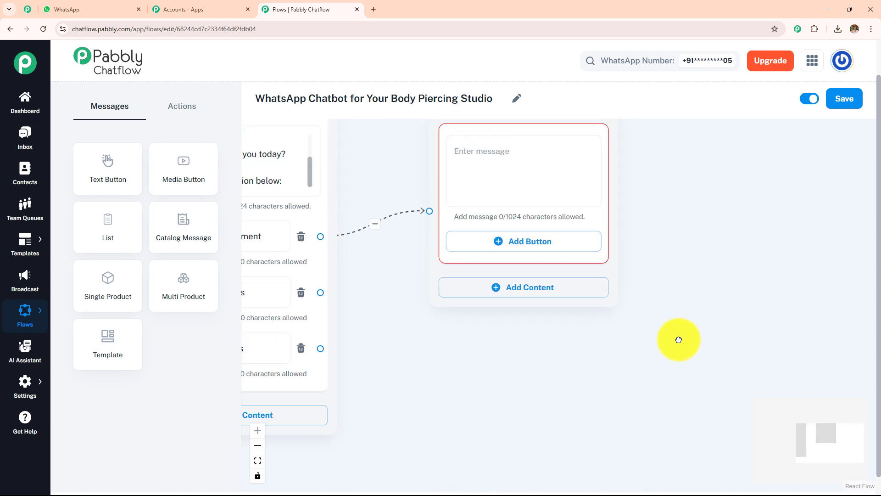
left_click(588, 229)
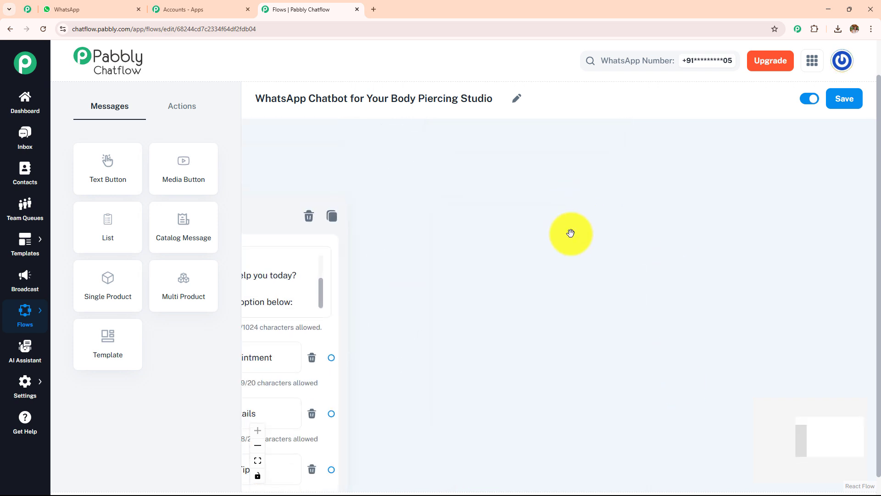
Step: Insert a blank line after "Let's get you booked in." in the message connected to the Book Appointment button
left_click_drag(483, 328, 608, 247)
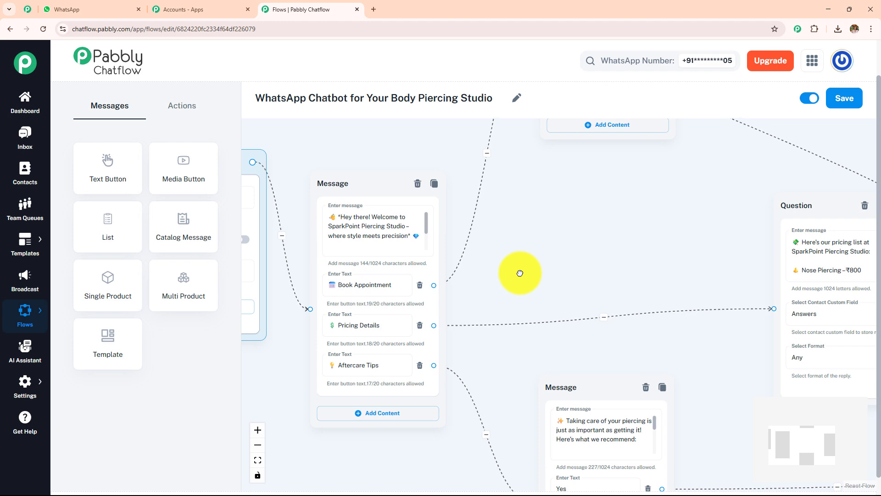
scroll(520, 273, "up", 3)
left_click_drag(504, 283, 578, 265)
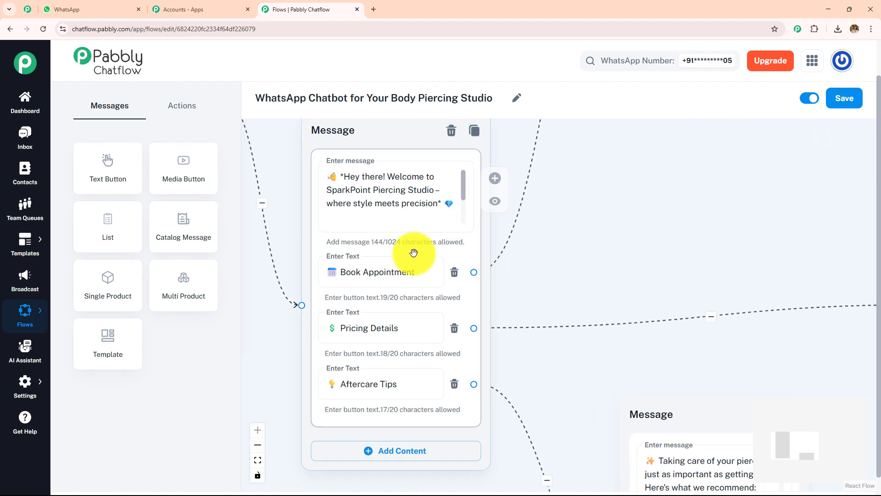
left_click_drag(638, 252, 474, 480)
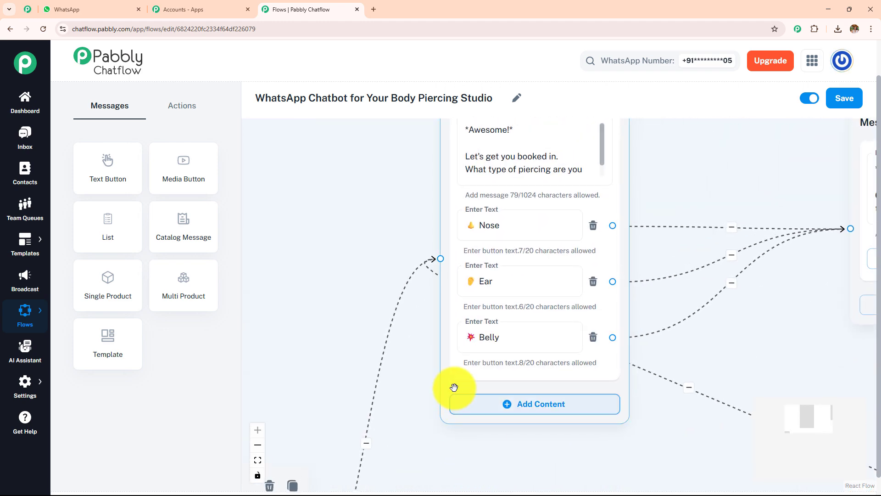
left_click_drag(400, 219, 364, 305)
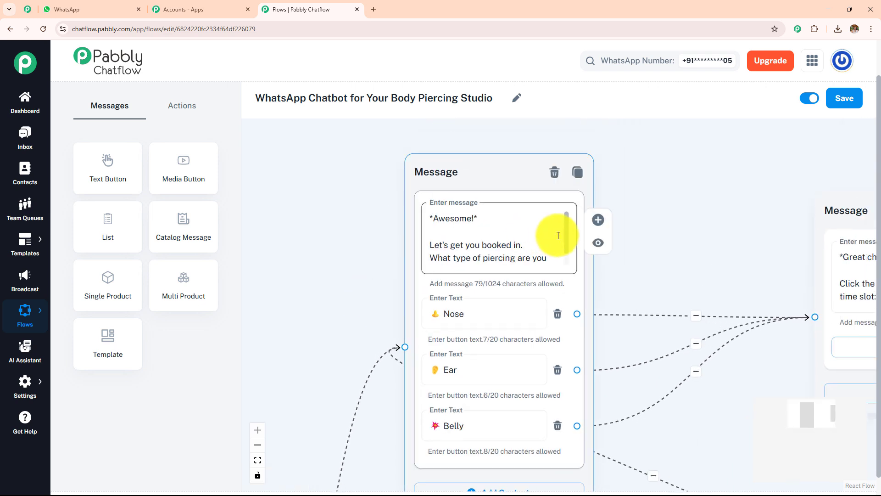
left_click(530, 247)
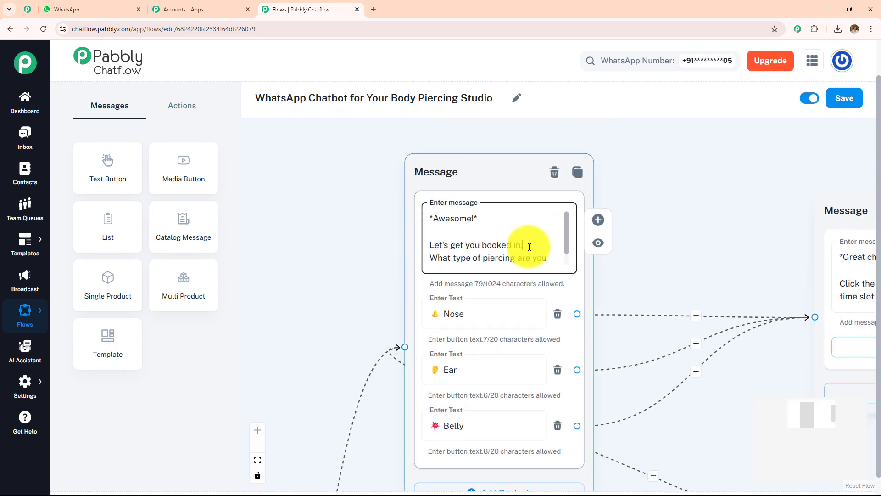
key("Return")
left_click_drag(567, 240, 570, 267)
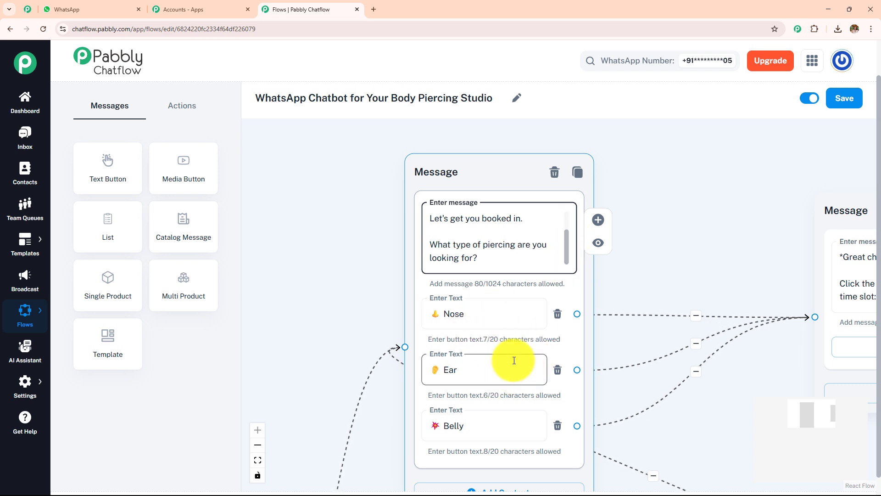
Step: Examine the booking link message connected to the piercing types and the full pricing question connected to Pricing Details
left_click_drag(693, 263, 444, 189)
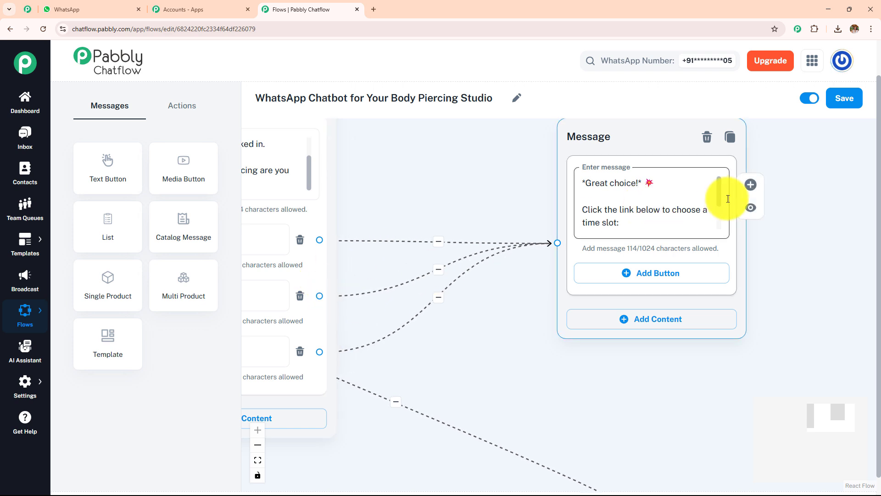
left_click_drag(720, 200, 720, 222)
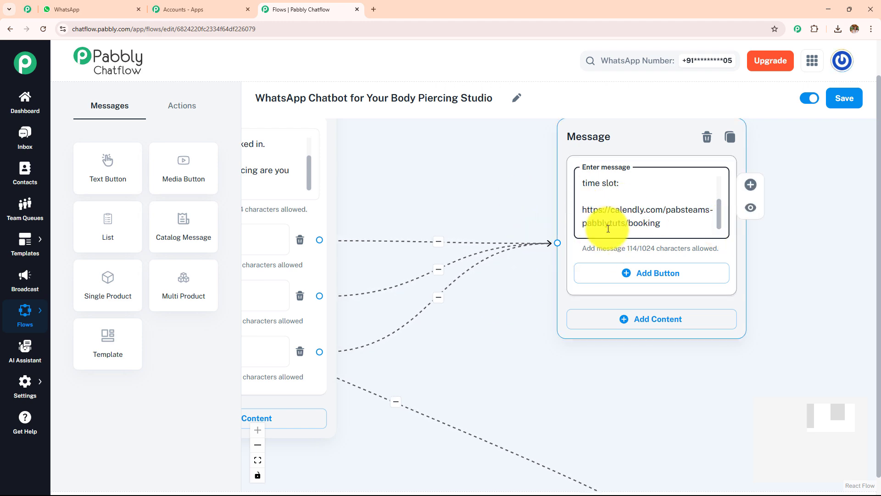
scroll(512, 298, "down", 4)
left_click_drag(478, 328, 707, 165)
left_click_drag(548, 294, 566, 196)
scroll(566, 202, "up", 5)
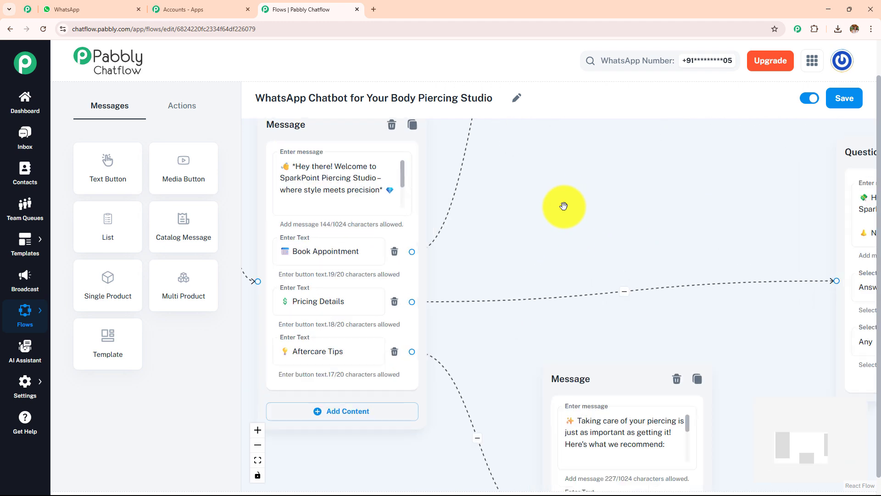
left_click_drag(615, 229, 258, 224)
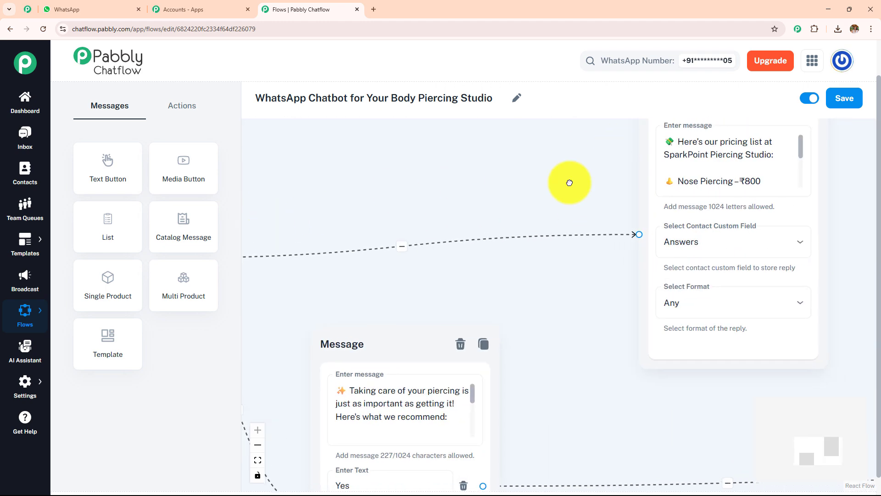
left_click_drag(569, 184, 451, 254)
left_click_drag(684, 219, 688, 261)
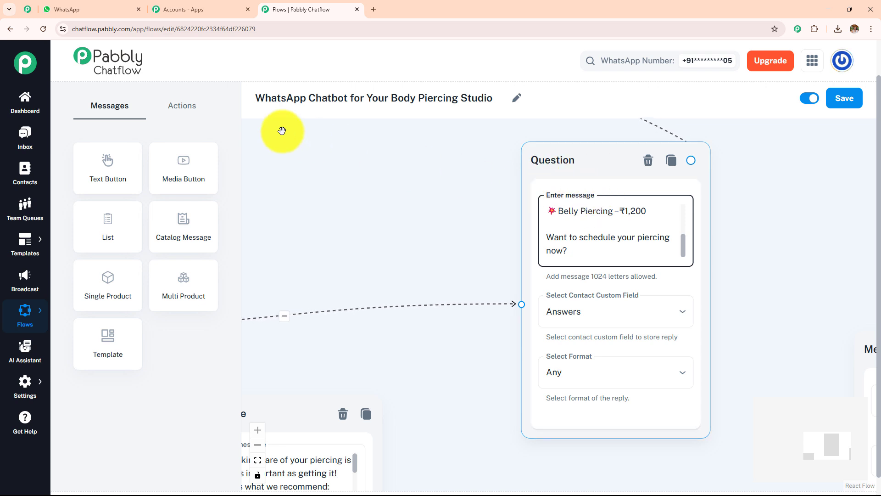
Step: Try out a new Ask Question action beside the pricing question, view its contact custom field choices, and delete it
left_click(194, 108)
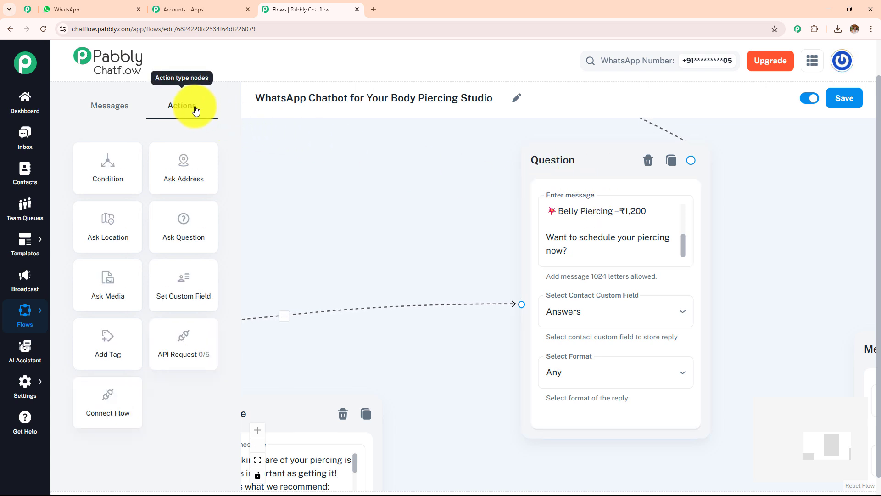
left_click_drag(190, 228, 367, 164)
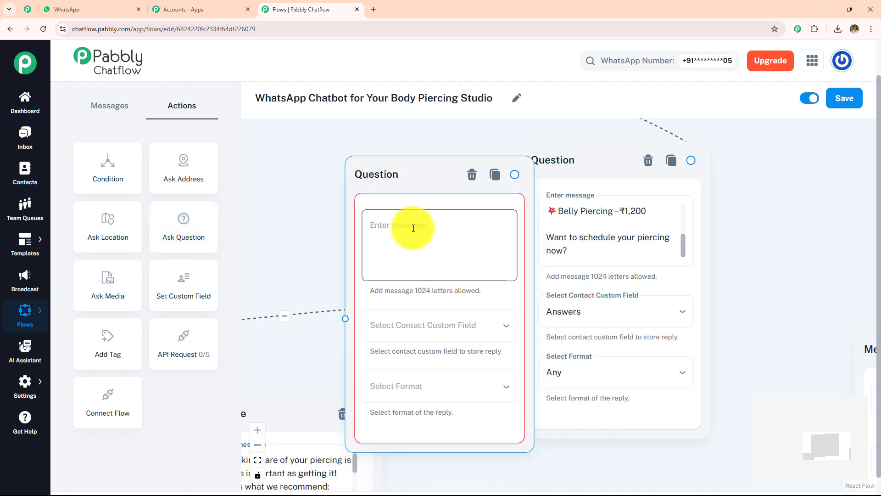
left_click(445, 328)
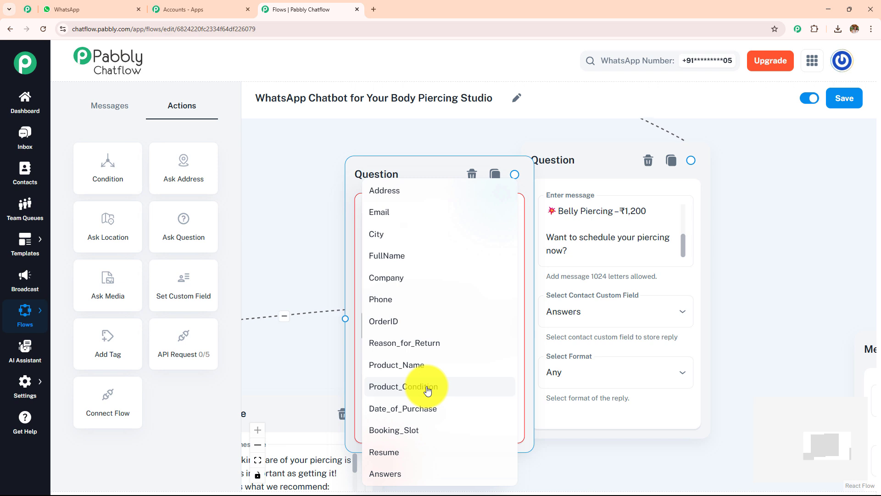
left_click(309, 262)
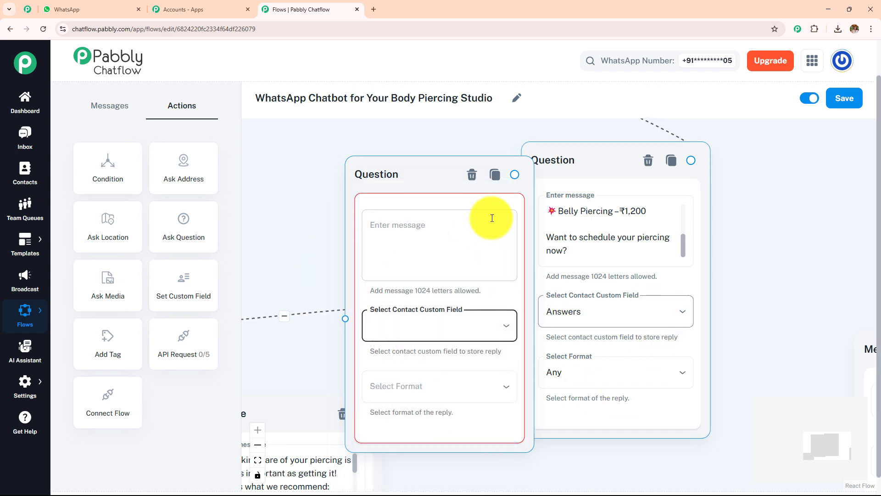
left_click(472, 174)
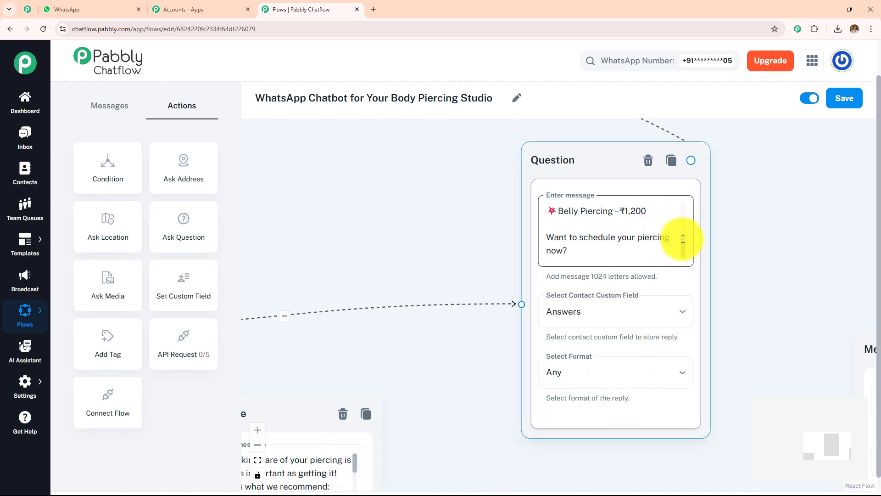
Step: Review the prices in the pricing question and open the Contact Custom Fields settings in a new tab
mouse_move(683, 239)
left_mouse_down()
mouse_move(681, 212)
mouse_move(692, 242)
mouse_move(685, 222)
left_mouse_up()
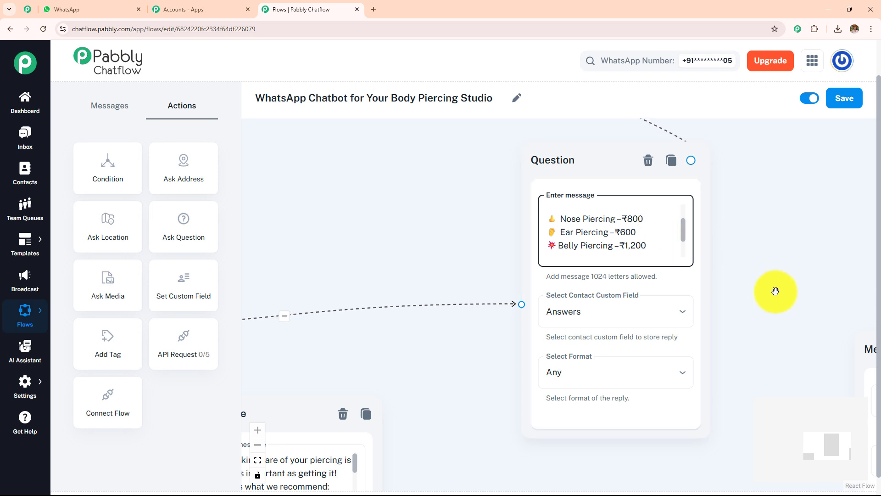
left_click_drag(775, 291, 675, 240)
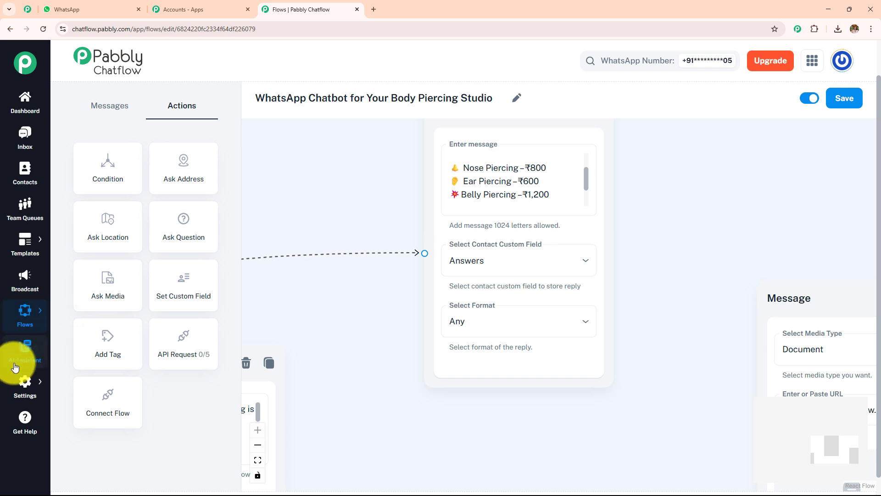
mouse_move(20, 391)
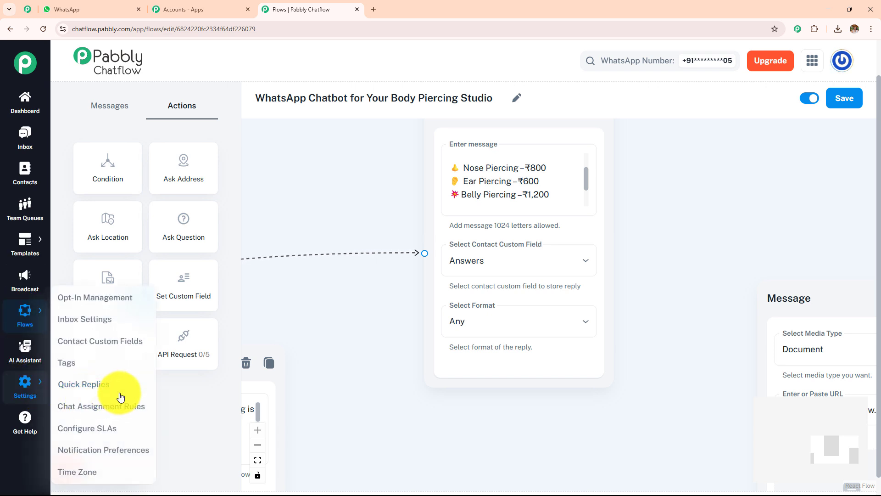
middle_click(123, 344)
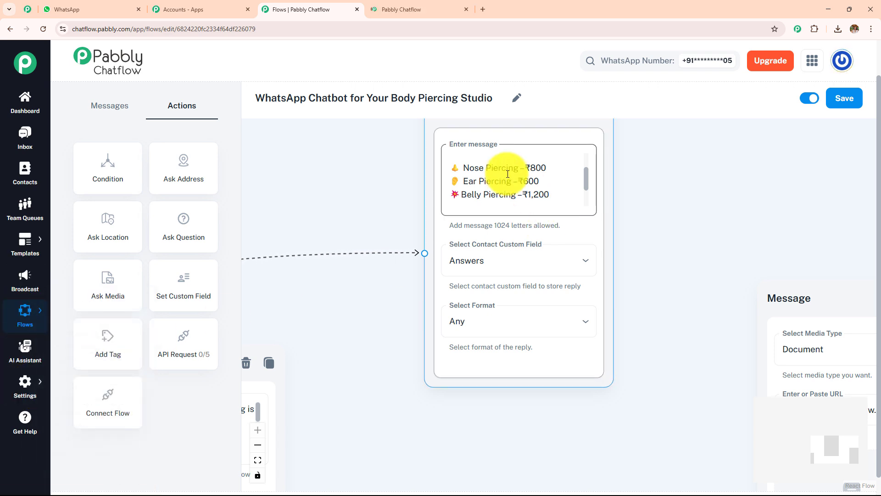
key("ctrl+Tab")
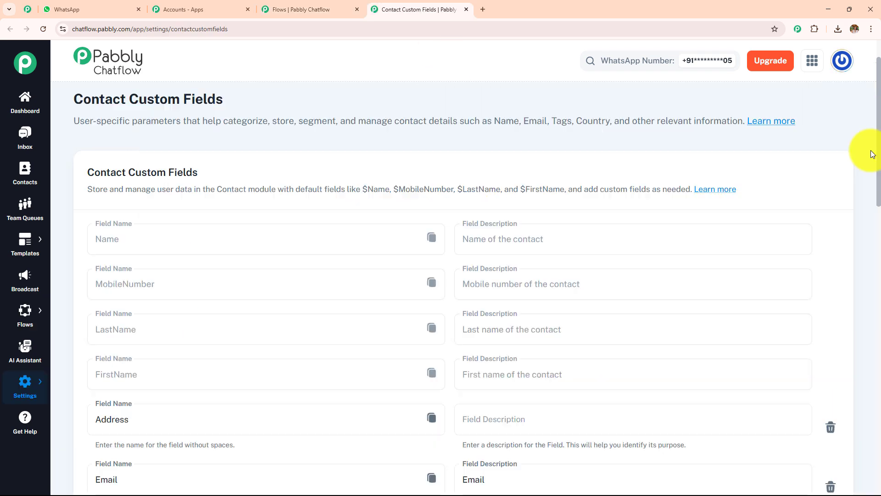
Step: Look through the contact custom fields down to the end of the list and copy the Answers field
left_click_drag(75, 99, 320, 107)
scroll(351, 246, "down", 12)
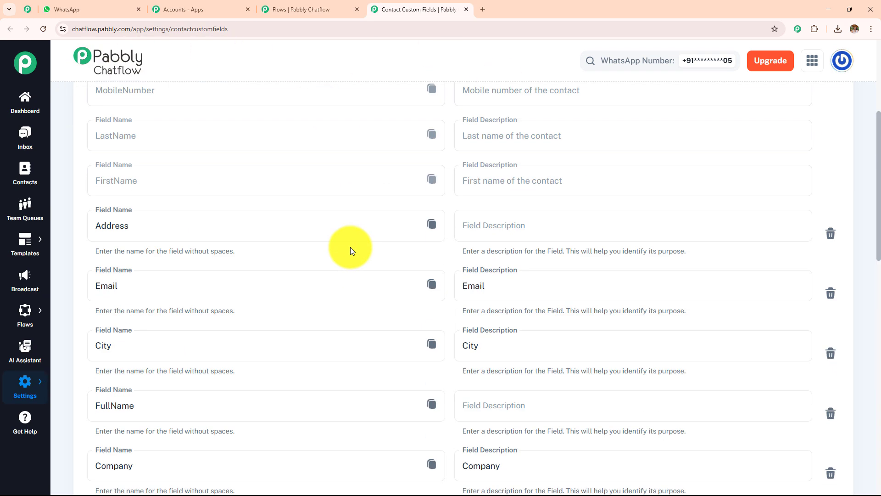
scroll(351, 247, "down", 4)
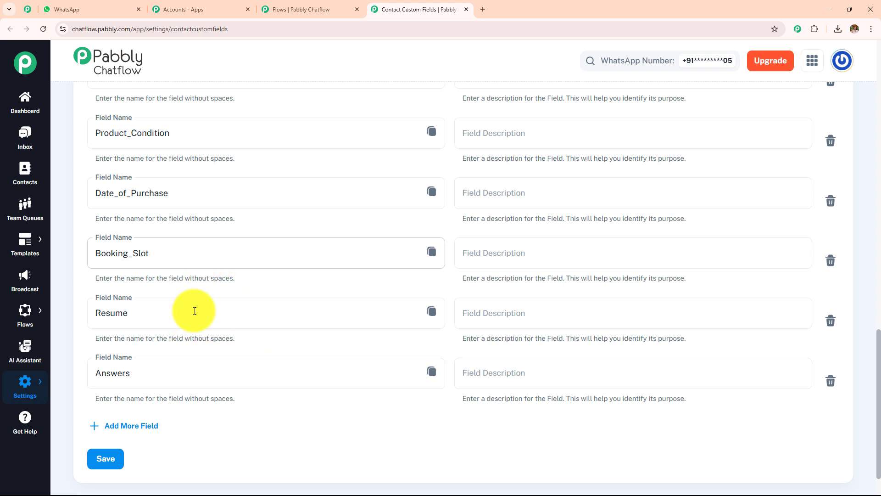
scroll(340, 346, "up", 1)
scroll(340, 345, "down", 2)
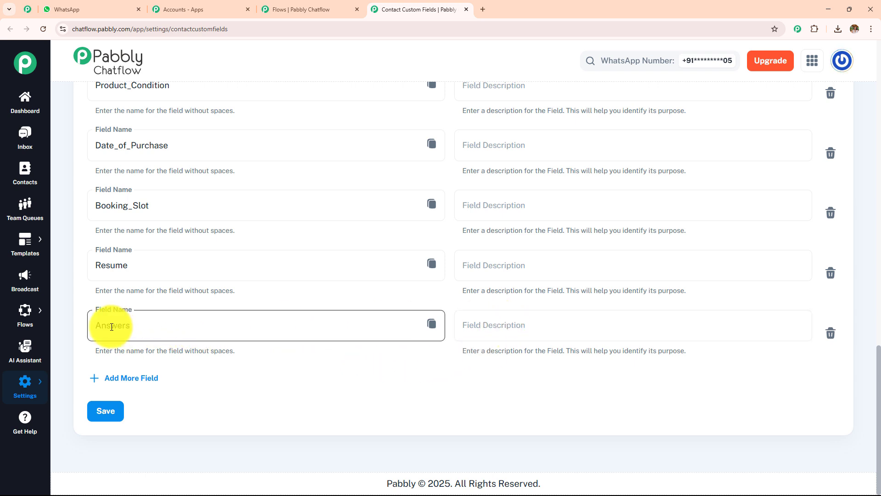
left_click(432, 325)
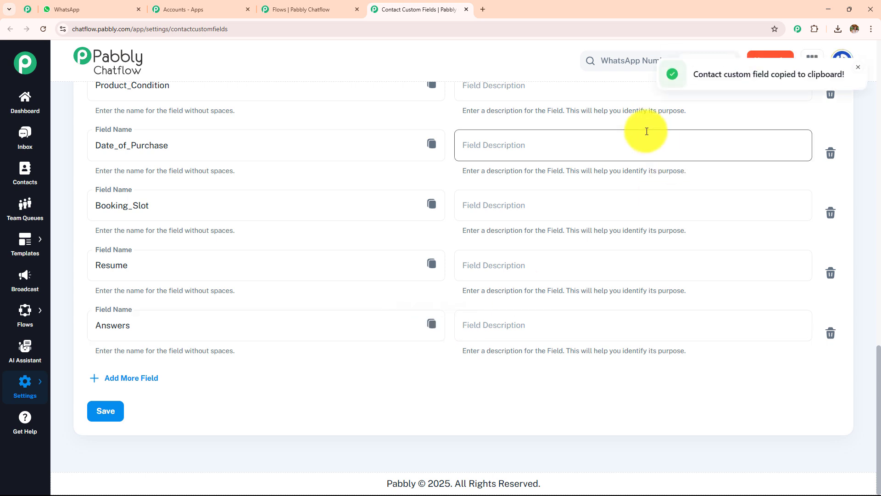
Step: Return to the flow and insert a blank line after "Here's what we recommend:" in the aftercare message
left_click(275, 9)
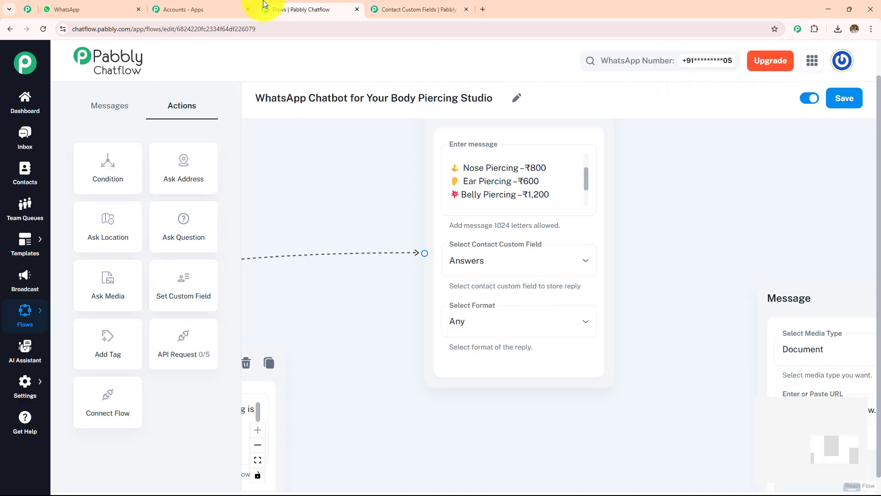
scroll(557, 212, "right", 5)
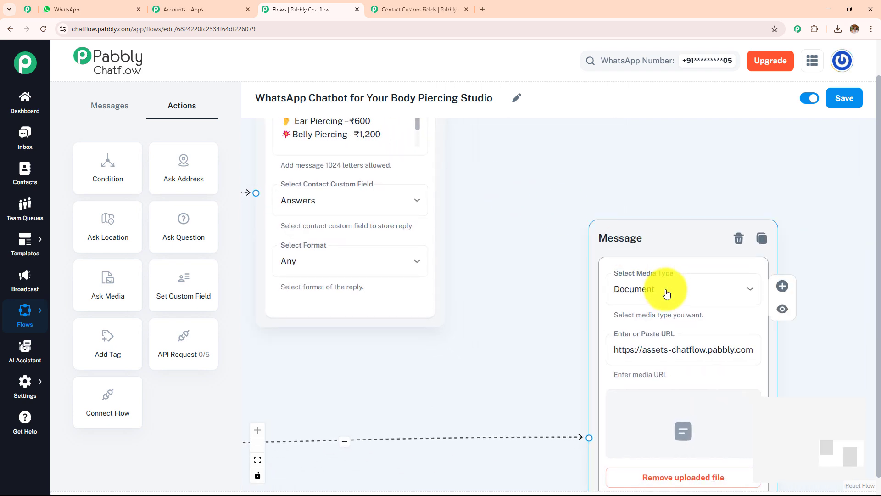
scroll(440, 324, "down", 4)
left_click_drag(402, 352, 724, 271)
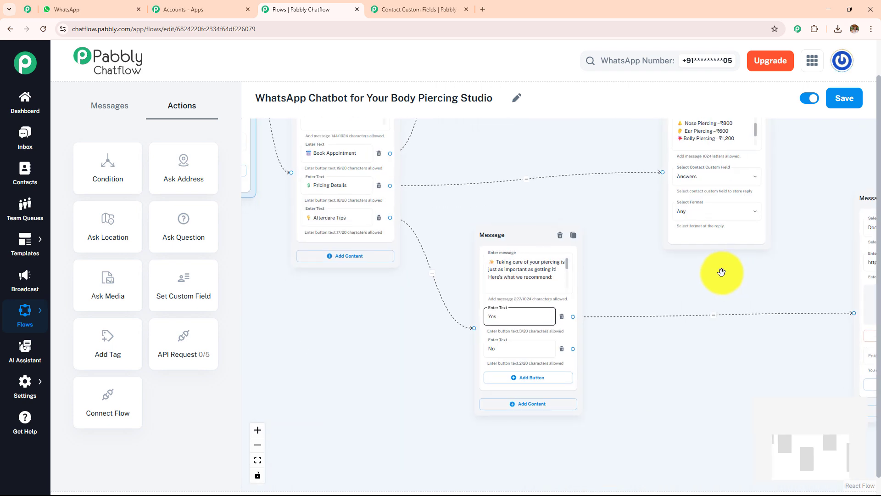
scroll(724, 271, "up", 3)
key("Return")
key("Return")
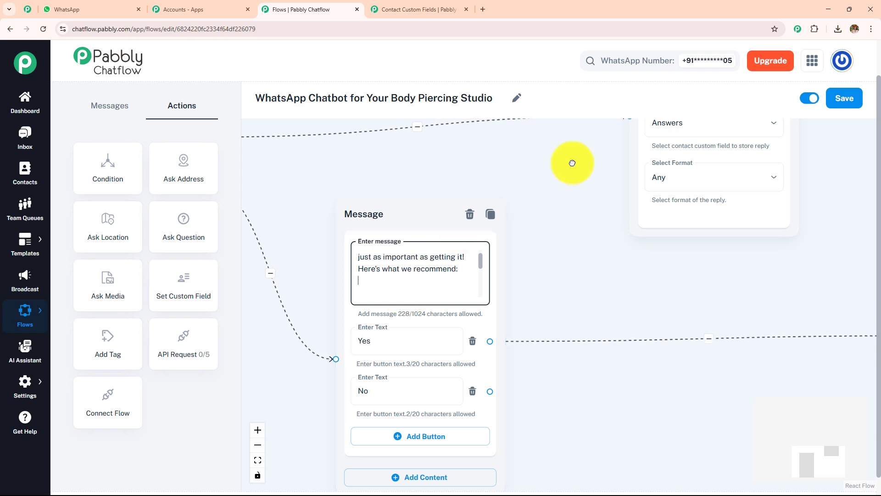
left_click_drag(570, 164, 442, 318)
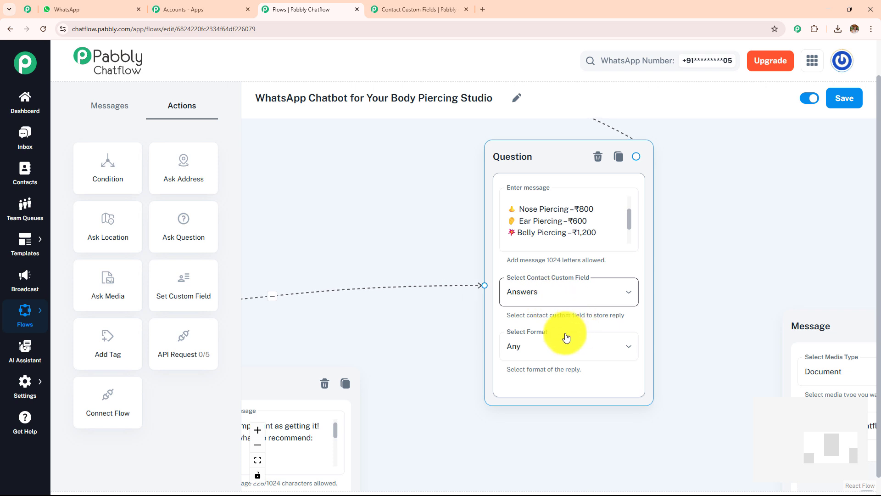
Step: Check the reply format choices of the pricing question and review the piercing type message with its link to the booking reply
left_click(541, 347)
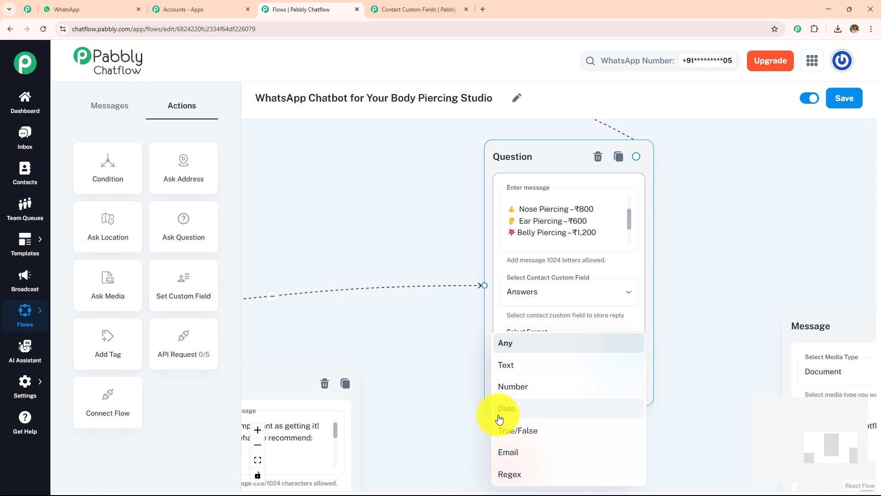
left_click(698, 338)
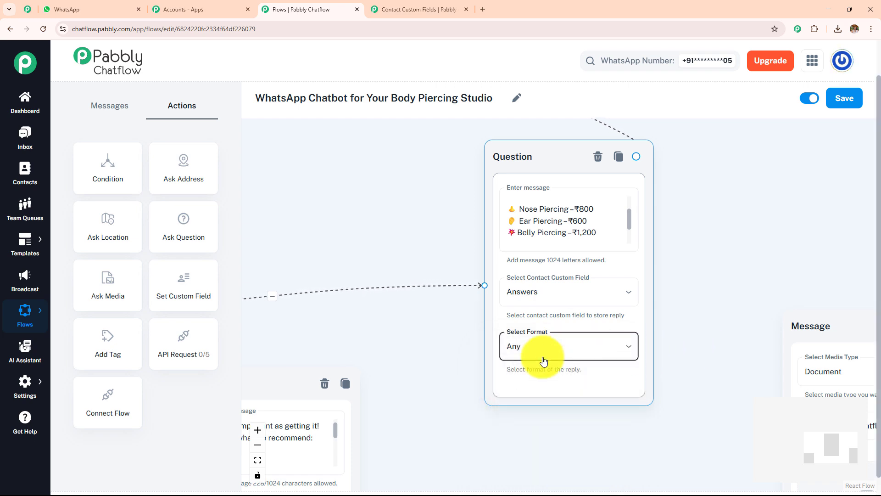
scroll(643, 353, "down", 3)
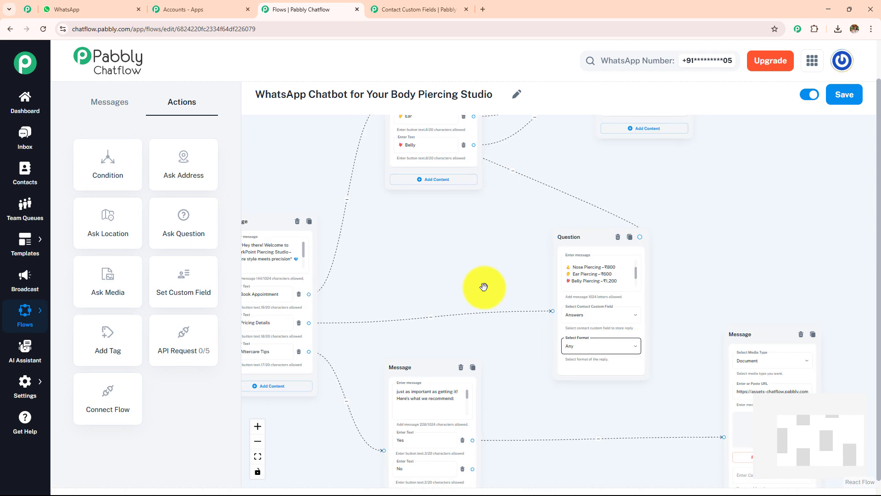
scroll(482, 285, "up", 5)
scroll(583, 274, "up", 6)
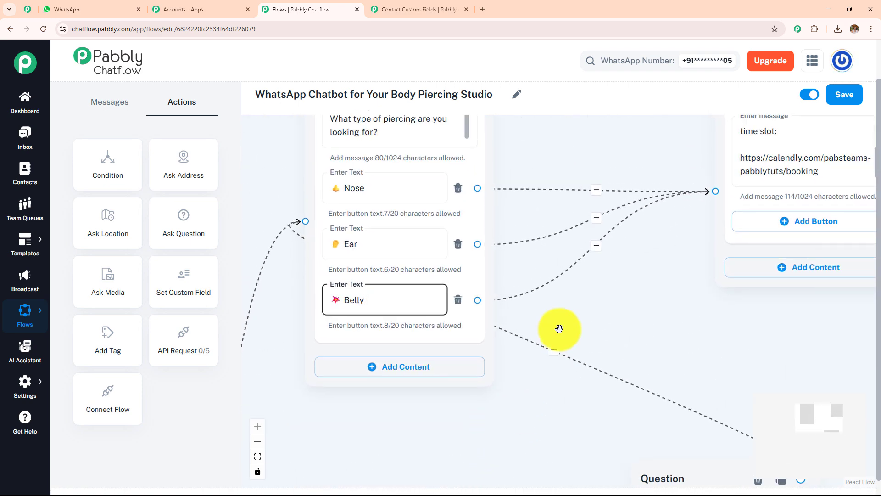
left_click_drag(560, 324, 573, 374)
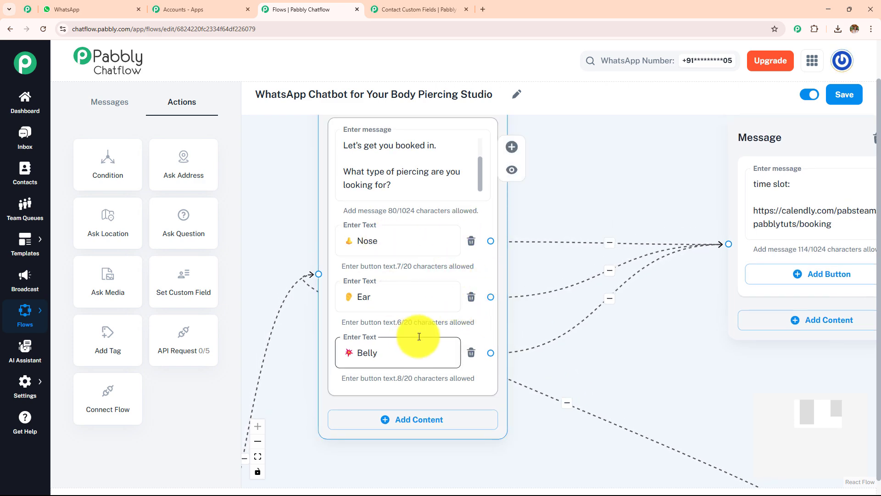
scroll(609, 357, "down", 5)
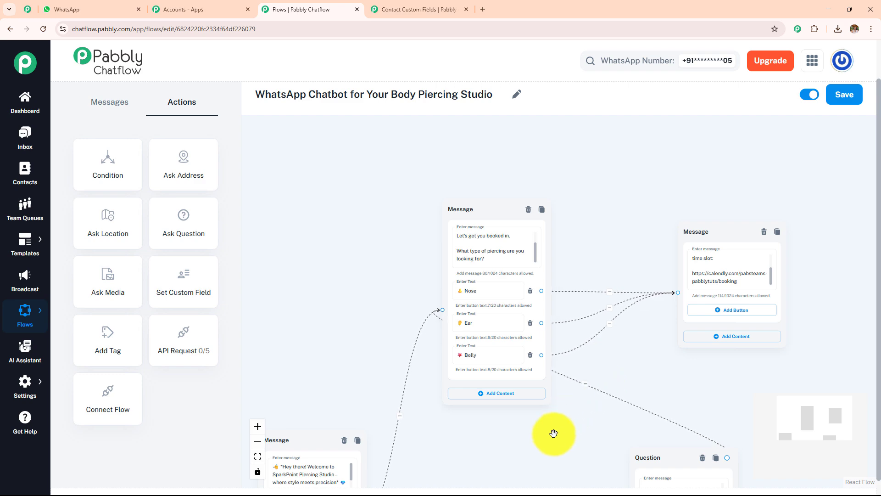
left_click_drag(556, 431, 641, 154)
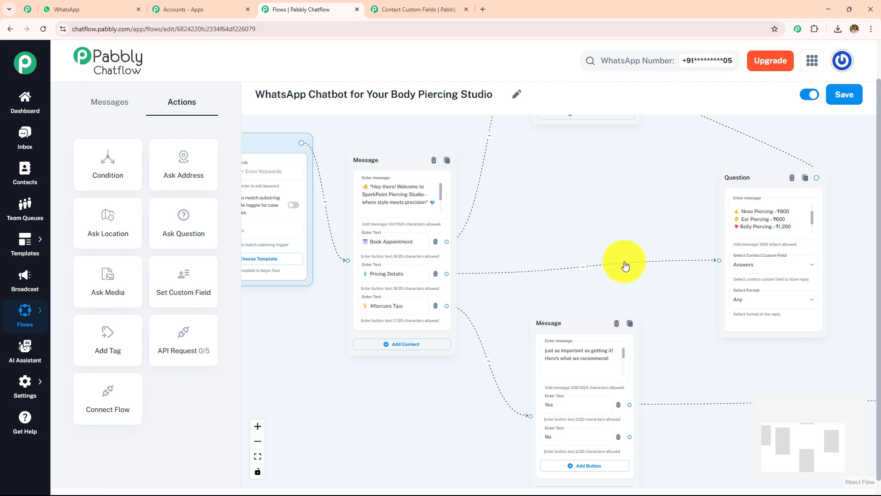
Step: Read through the aftercare message from its opening line to "Want our full guide?" and examine its Yes and No buttons
scroll(626, 267, "down", 1)
scroll(501, 307, "up", 5)
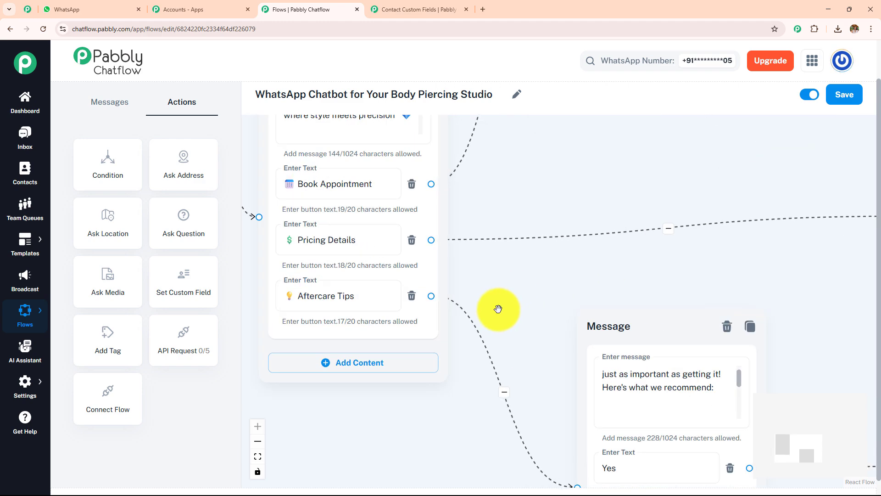
left_click_drag(470, 299, 448, 171)
left_click_drag(532, 221, 397, 202)
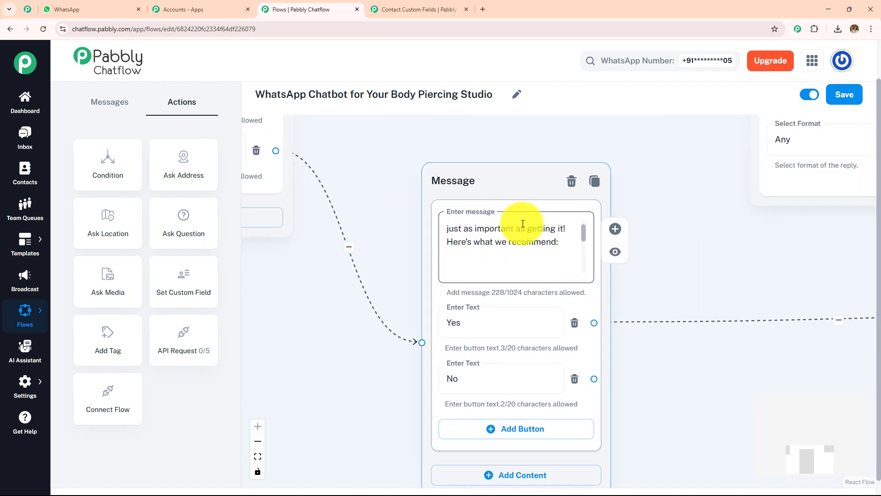
scroll(582, 232, "up", 2)
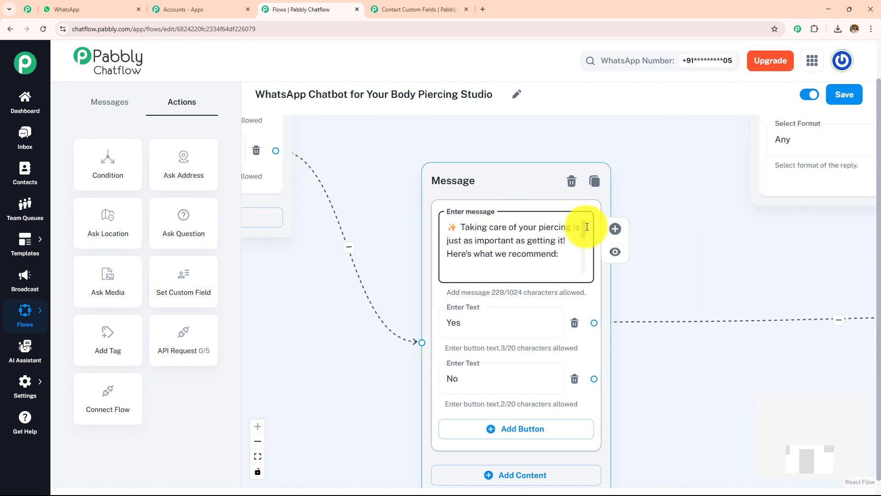
scroll(583, 231, "down", 3)
scroll(591, 249, "down", 4)
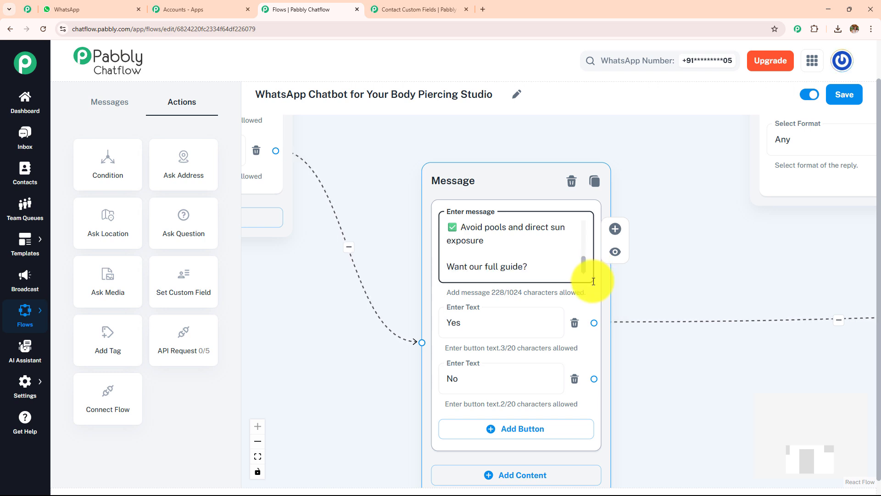
left_click_drag(705, 280, 619, 243)
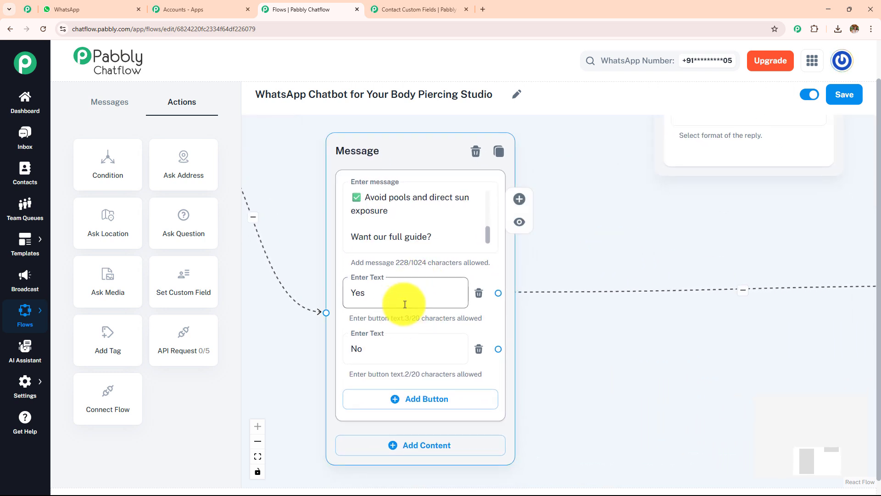
left_click_drag(675, 239, 706, 187)
scroll(442, 221, "down", 2)
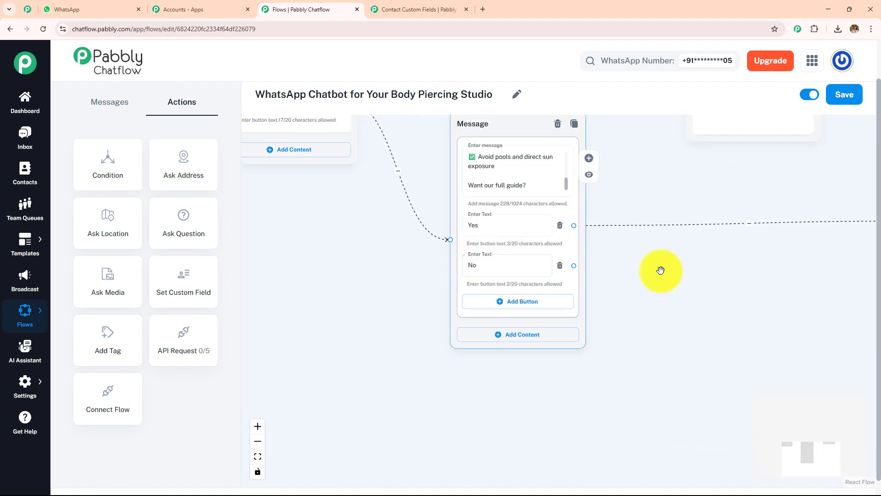
Step: Examine the document message connected to the Yes button of the aftercare message
left_click_drag(661, 270, 390, 353)
scroll(482, 273, "up", 2)
left_click_drag(575, 247, 435, 265)
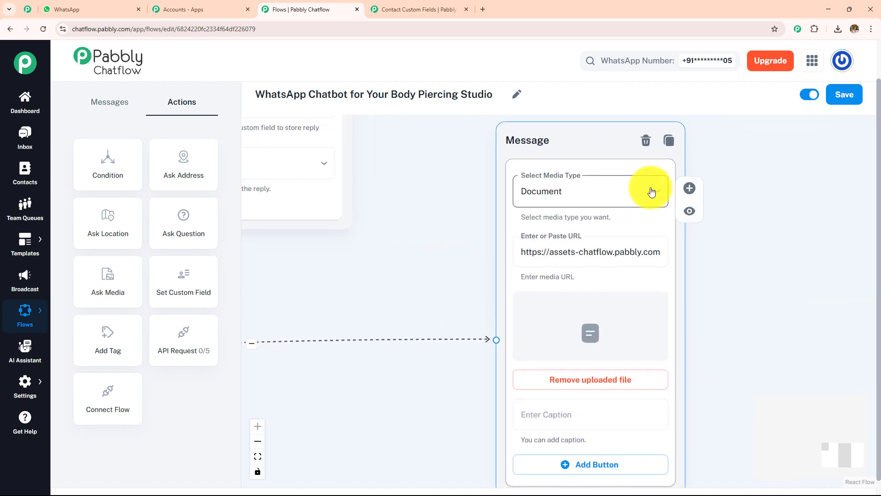
scroll(396, 252, "down", 3)
left_click_drag(396, 252, 581, 254)
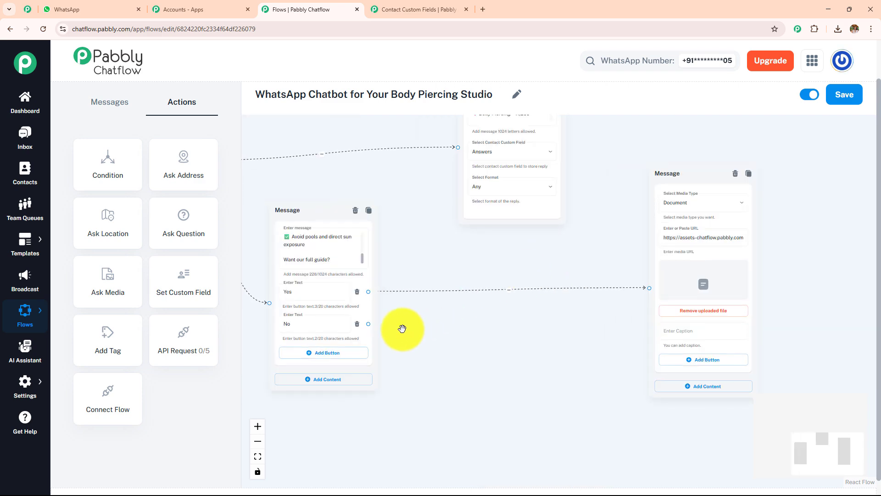
Step: View the content types offered for a new reply from the No button of the aftercare message, without adding one
left_click_drag(368, 324, 553, 312)
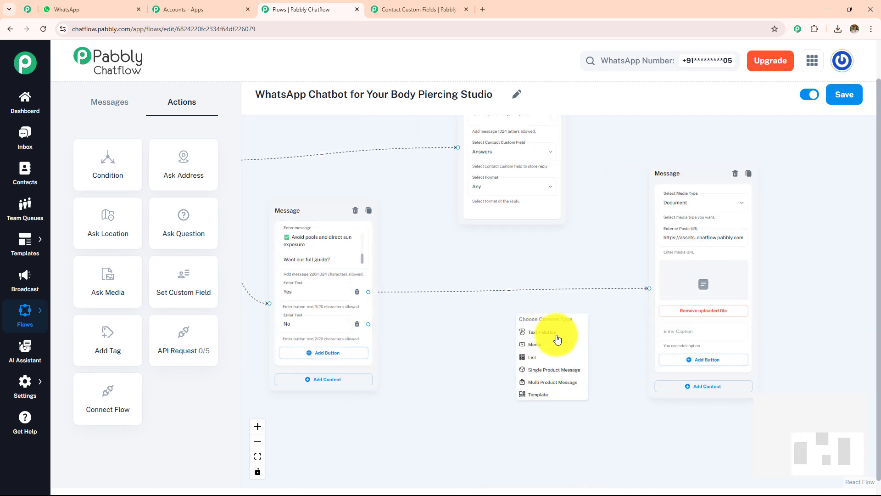
scroll(559, 348, "up", 3)
left_click(560, 348)
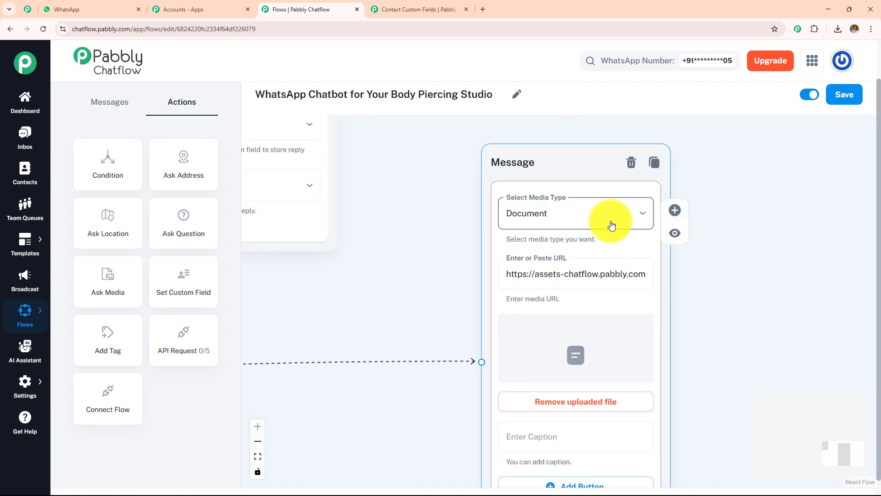
Step: Check the media type choices of the document message and review its uploaded file and caption settings
left_click(612, 225)
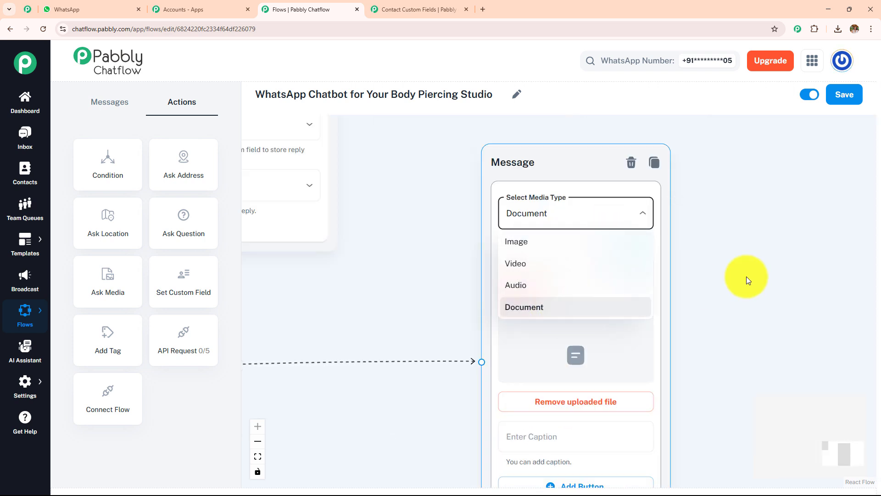
left_click(746, 276)
scroll(746, 290, "down", 2)
left_click_drag(740, 334, 708, 292)
scroll(708, 292, "up", 3)
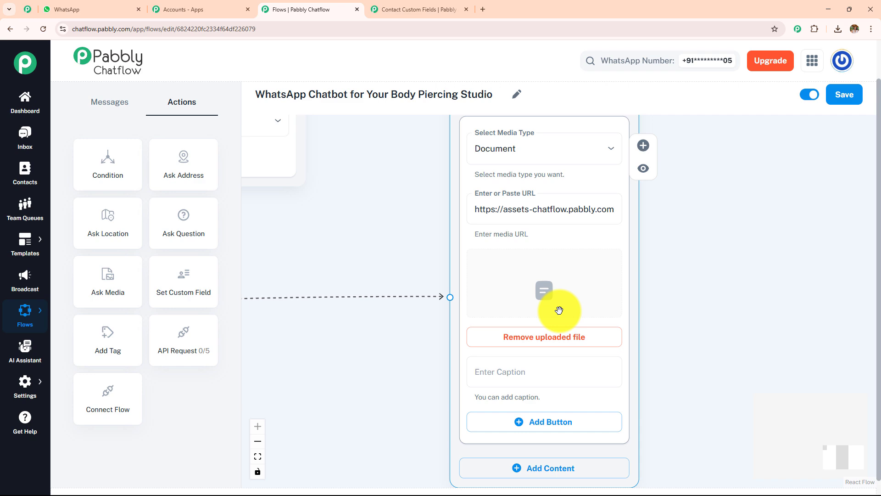
scroll(419, 247, "down", 3)
left_click_drag(380, 240, 724, 287)
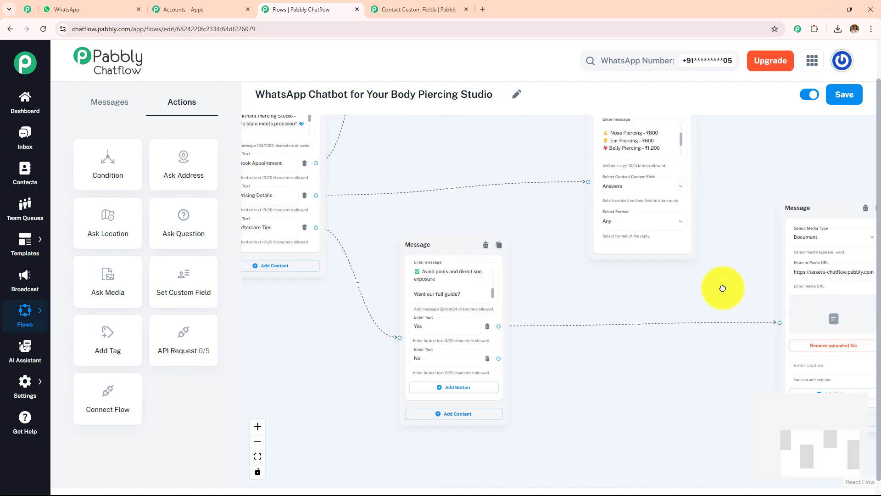
Step: Try the flow's active status switch, leave the flow active, and save it
scroll(574, 310, "down", 3)
left_click_drag(508, 227, 512, 303)
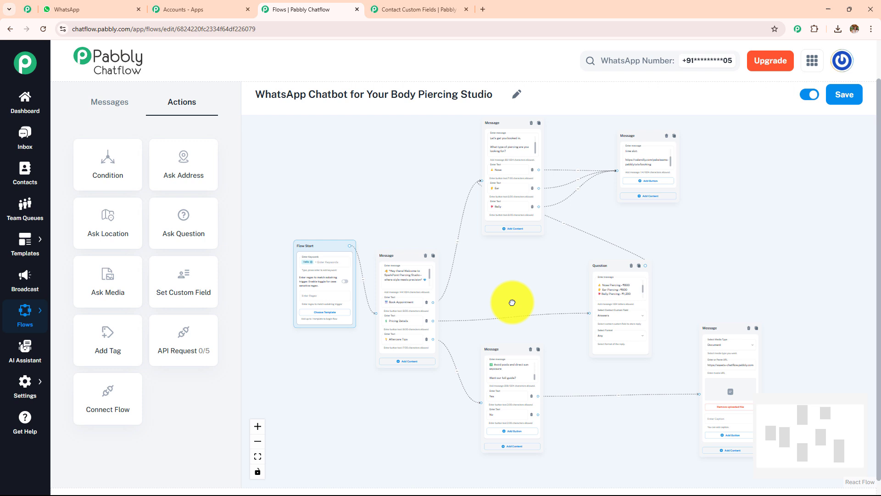
left_click(810, 95)
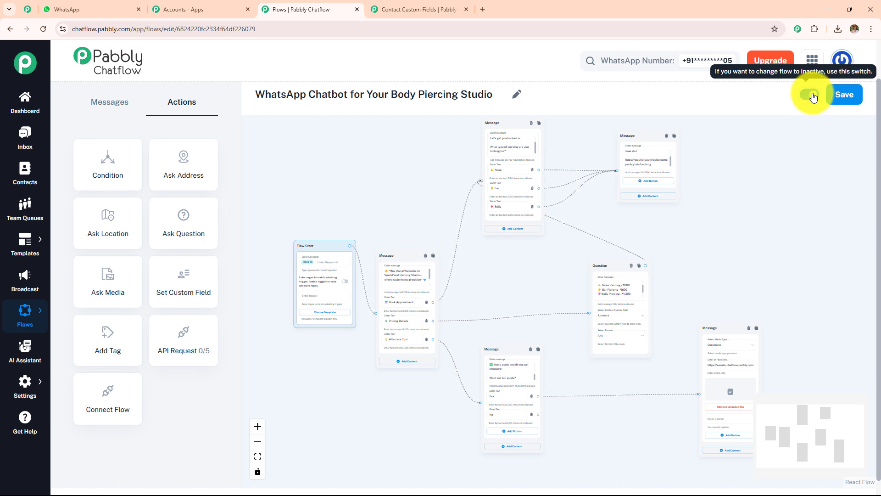
left_click(810, 95)
left_click(859, 99)
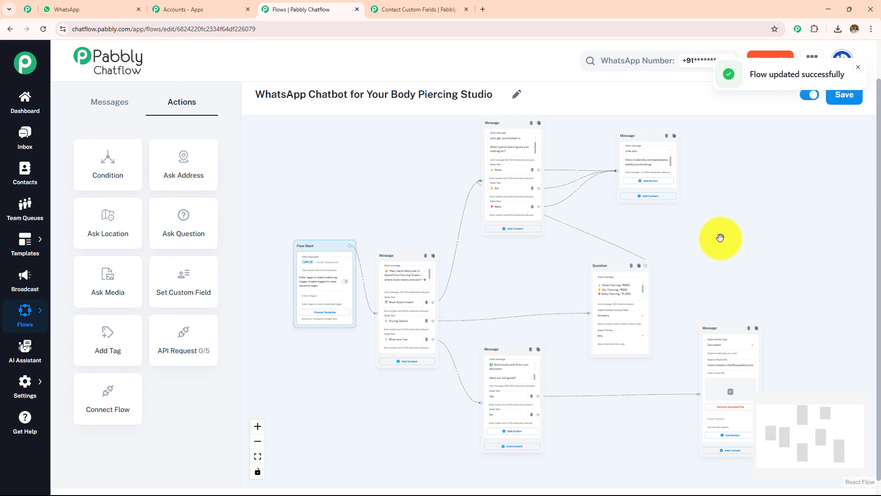
scroll(721, 250, "up", 5)
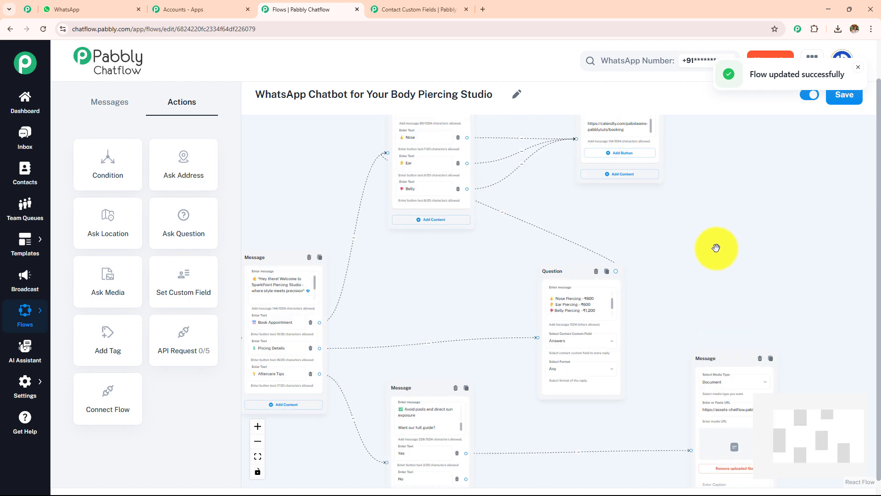
Step: Switch to WhatsApp and send "Hello" in the Piercing Studio chat to trigger the welcome menu
left_click(92, 10)
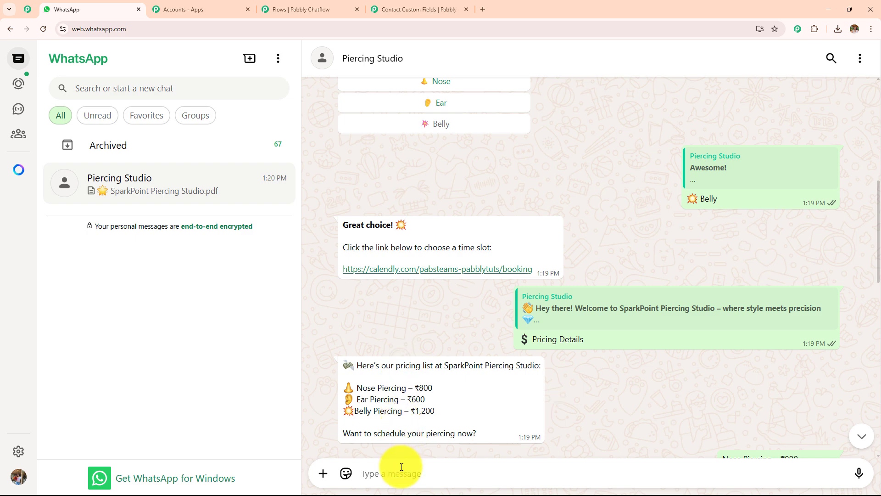
type("Hello")
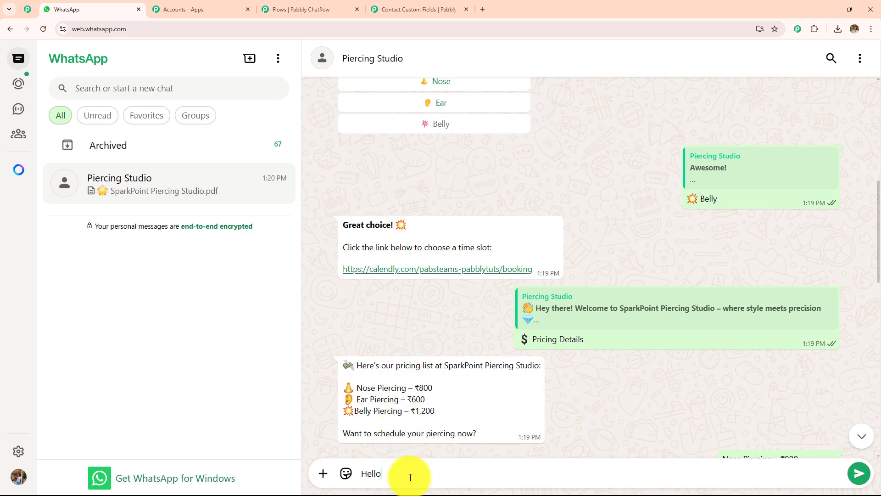
key("Return")
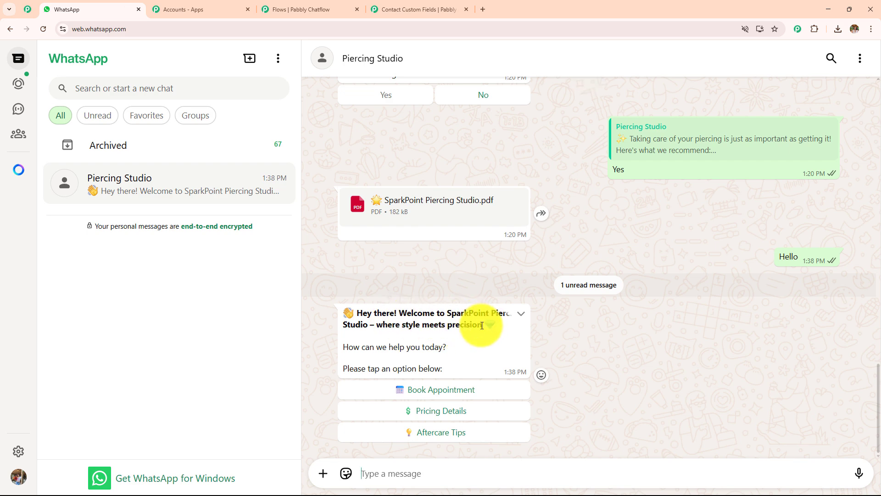
left_click_drag(482, 325, 384, 321)
Step: Test the chatbot's Book Appointment, Pricing Details and Aftercare Tips options, and answer Yes to the full guide offer
left_click(455, 390)
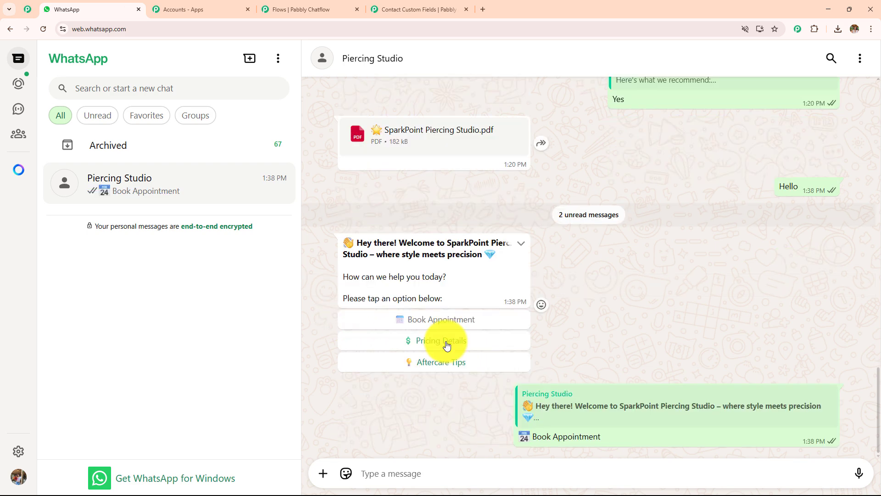
left_click(438, 203)
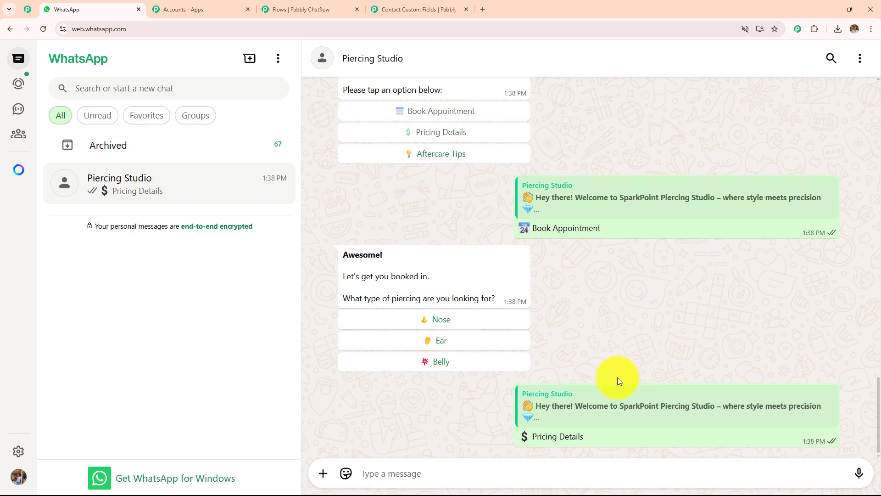
scroll(473, 211, "up", 3)
left_click(459, 192)
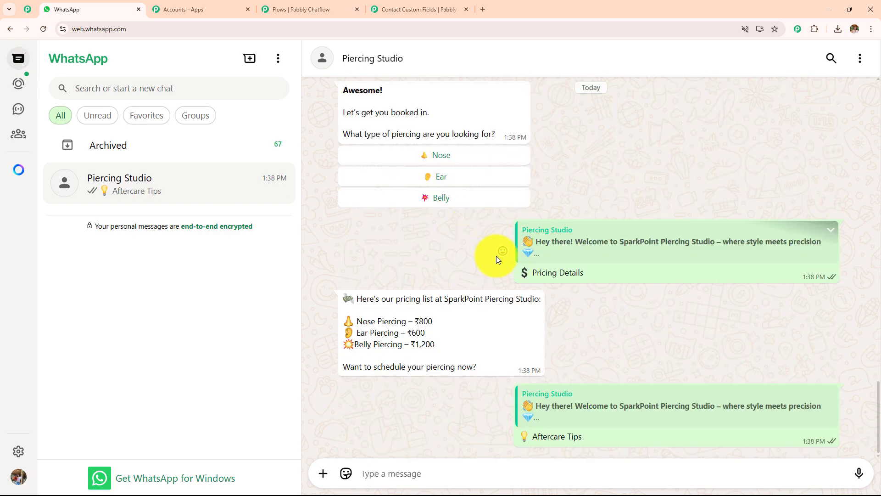
left_click(406, 436)
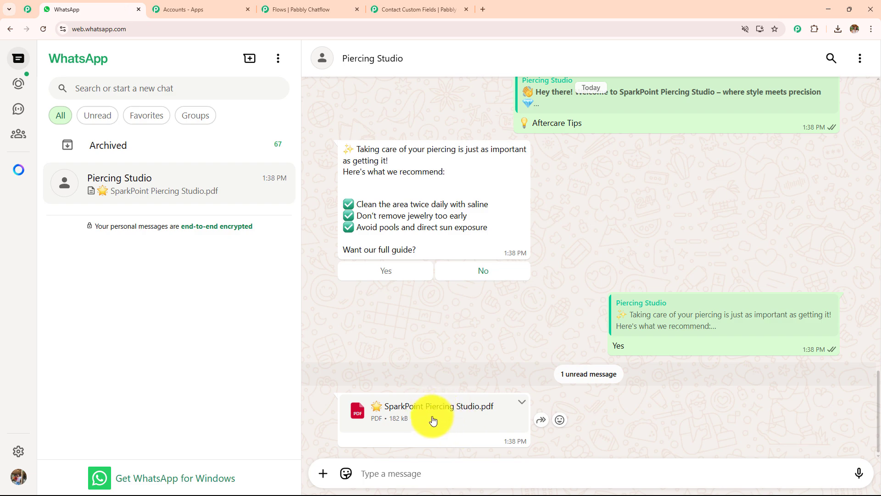
Step: Look back through the Piercing Studio chat at the new replies and the earlier booking, pricing and aftercare conversation
scroll(439, 420, "up", 3)
scroll(439, 421, "up", 15)
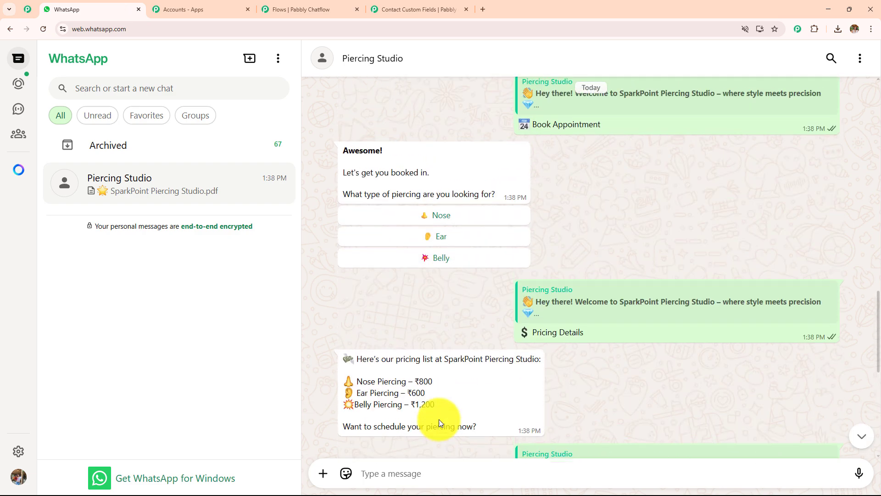
scroll(439, 423, "up", 15)
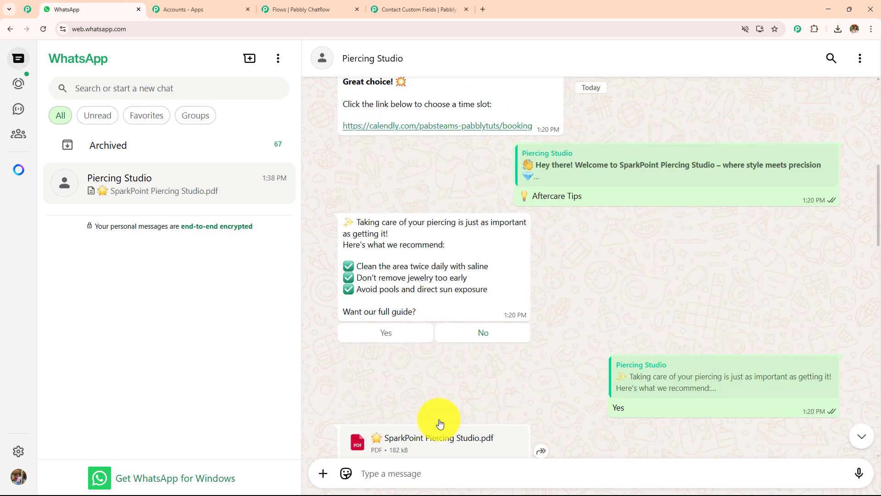
scroll(439, 422, "up", 15)
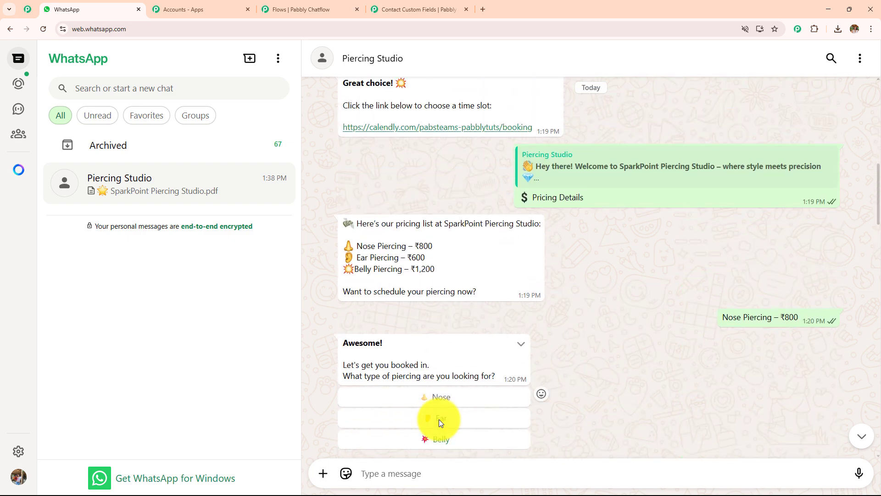
scroll(440, 423, "up", 5)
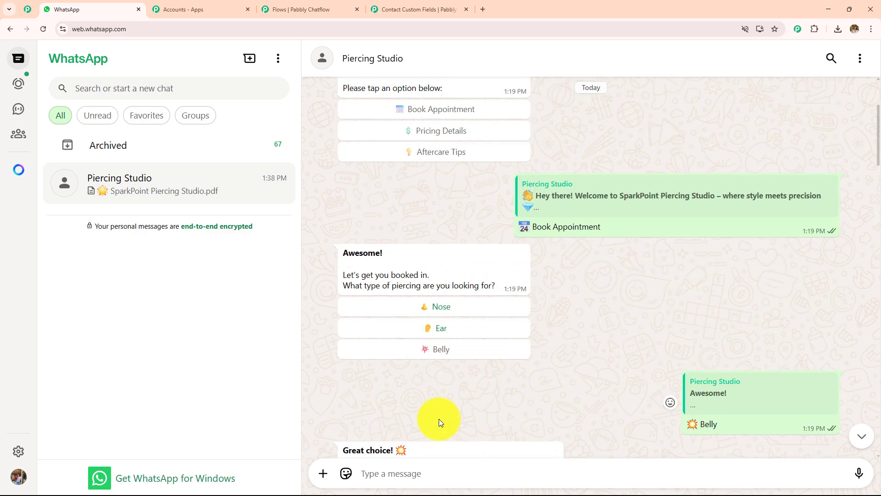
Step: Return to the chatbot flow in Pabbly Chatflow and look over its connected messages and pricing question
left_click(316, 10)
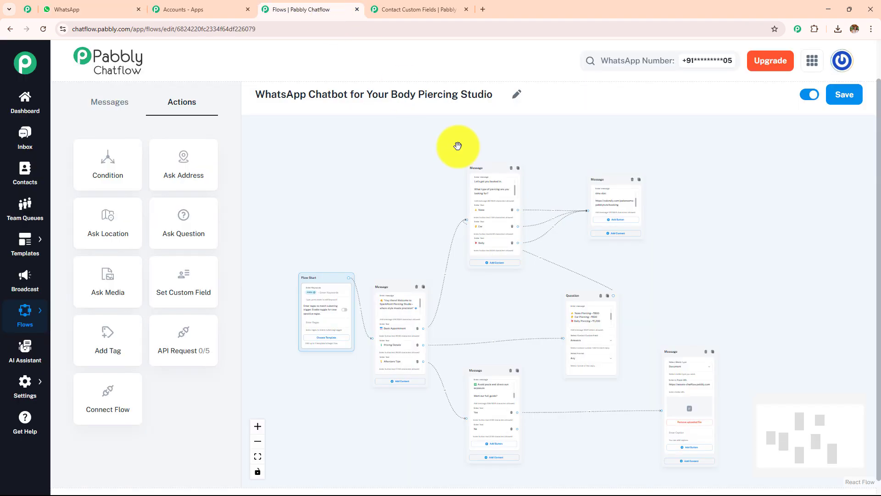
scroll(748, 262, "down", 1)
scroll(740, 262, "up", 6)
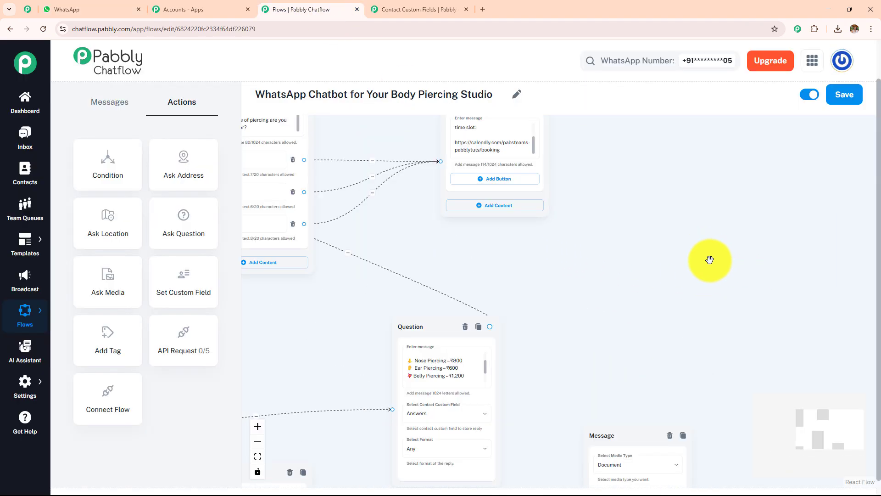
left_click_drag(605, 263, 879, 264)
left_click_drag(566, 363, 708, 265)
scroll(668, 269, "up", 3)
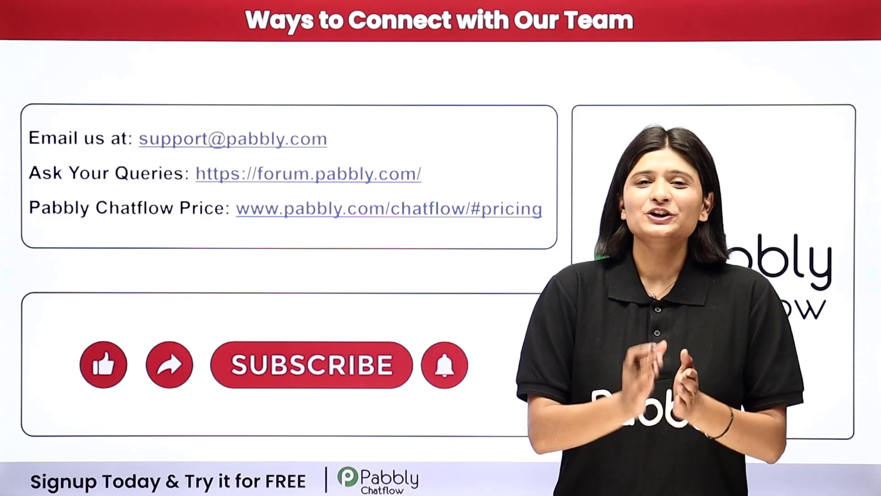